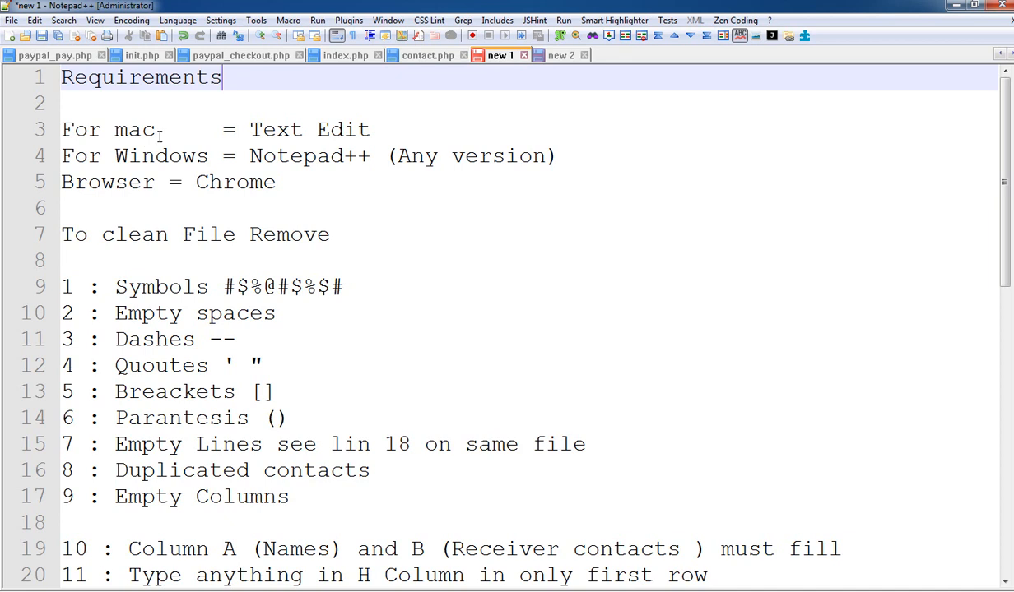
Review the software requirements in the notes and the file-cleaning instructions on the smsad.info Topics page in Chrome
{"action": "mouse_move", "coordinate": [139, 136]}
{"action": "mouse_move", "coordinate": [311, 163]}
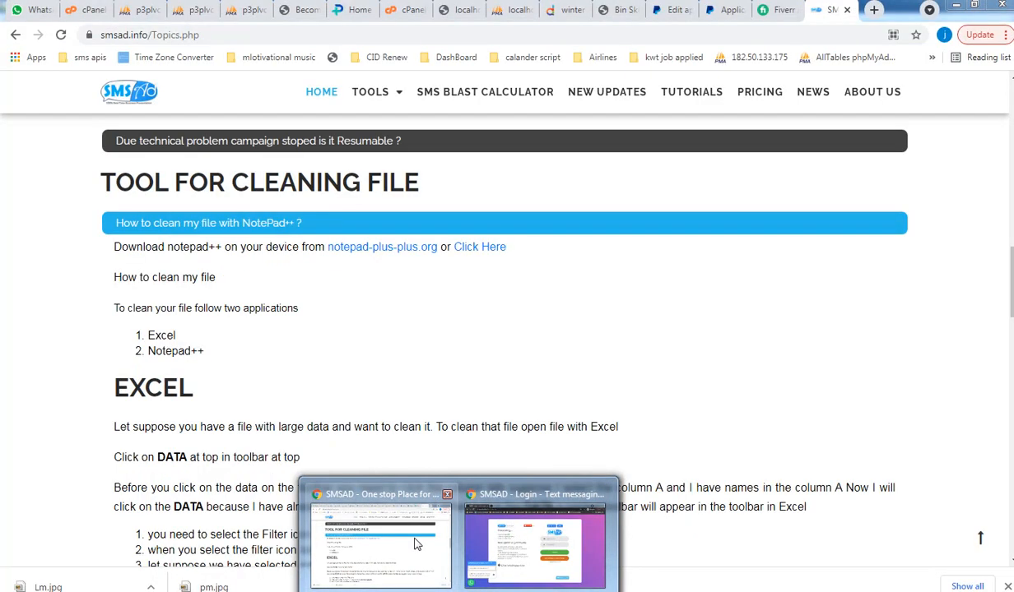
{"action": "left_click", "coordinate": [380, 502]}
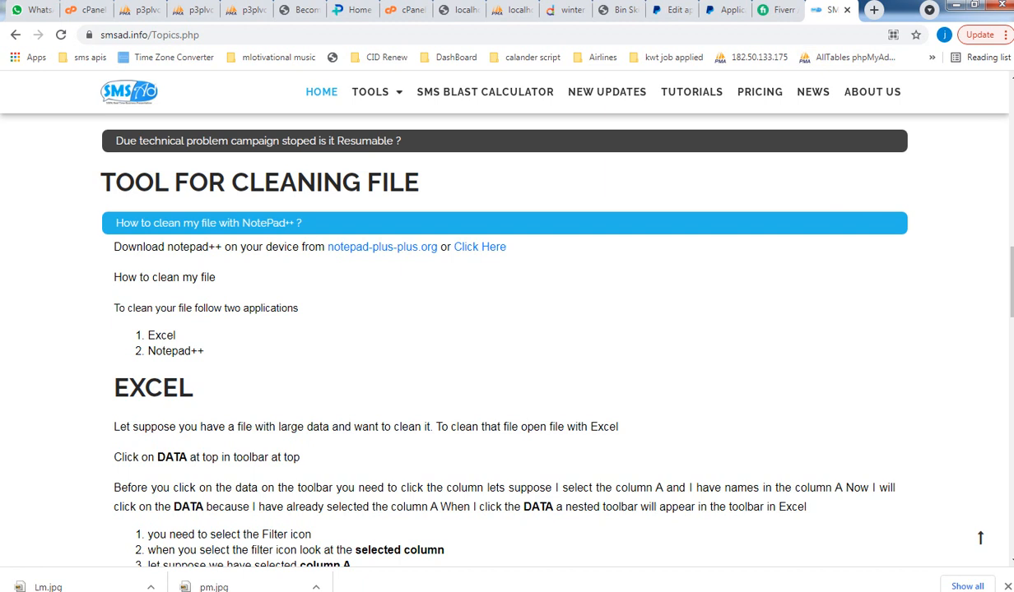
{"action": "left_click", "coordinate": [954, 6]}
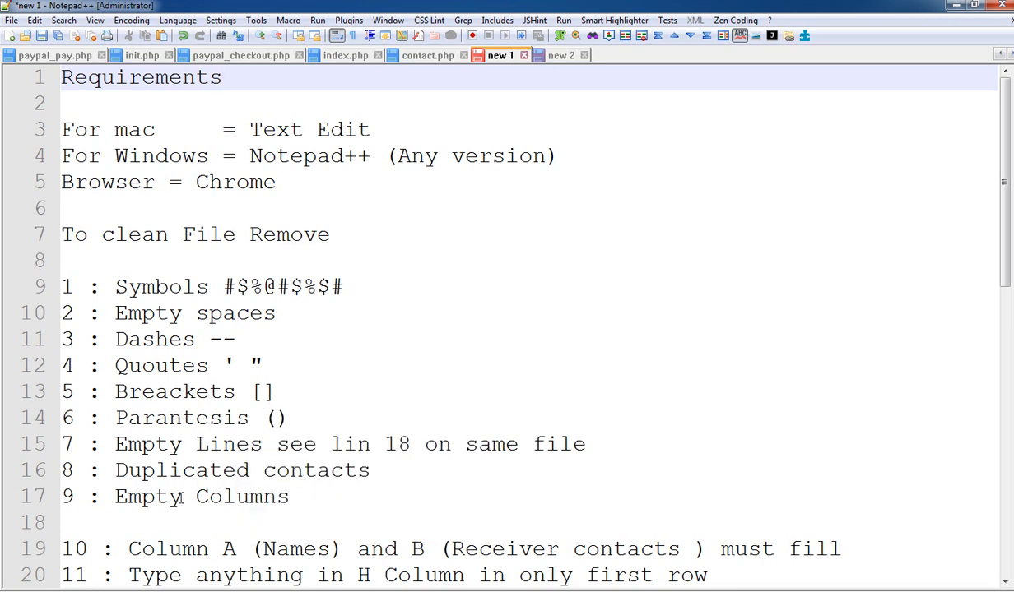
Read through the file-cleaning checklist in new 1, examining the empty-line, column and CSV save-format items
{"action": "left_click", "coordinate": [204, 447]}
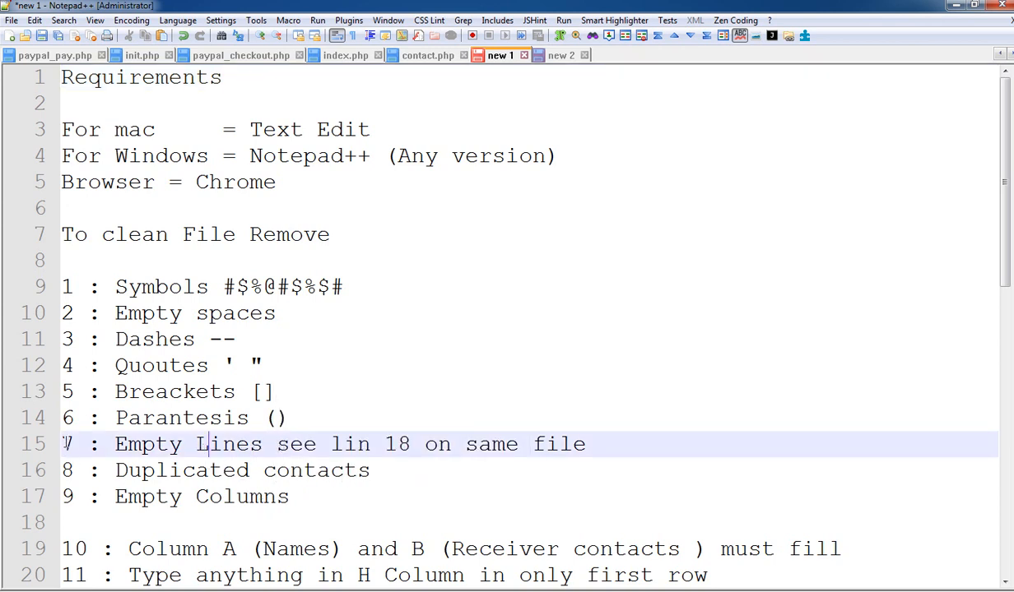
{"action": "left_click", "coordinate": [82, 522]}
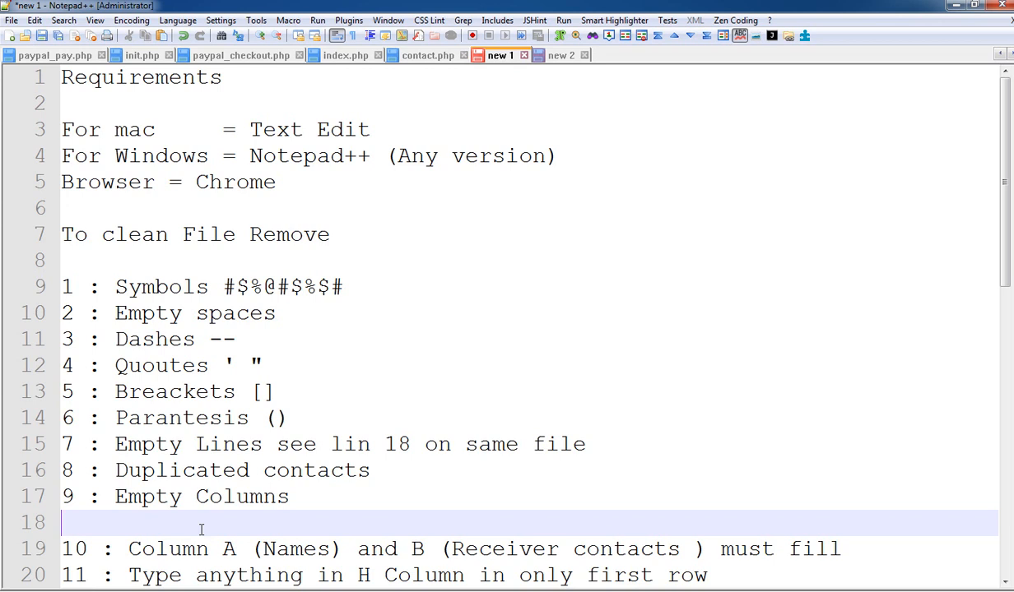
{"action": "scroll", "coordinate": [201, 529], "scroll_direction": "down", "scroll_amount": 3}
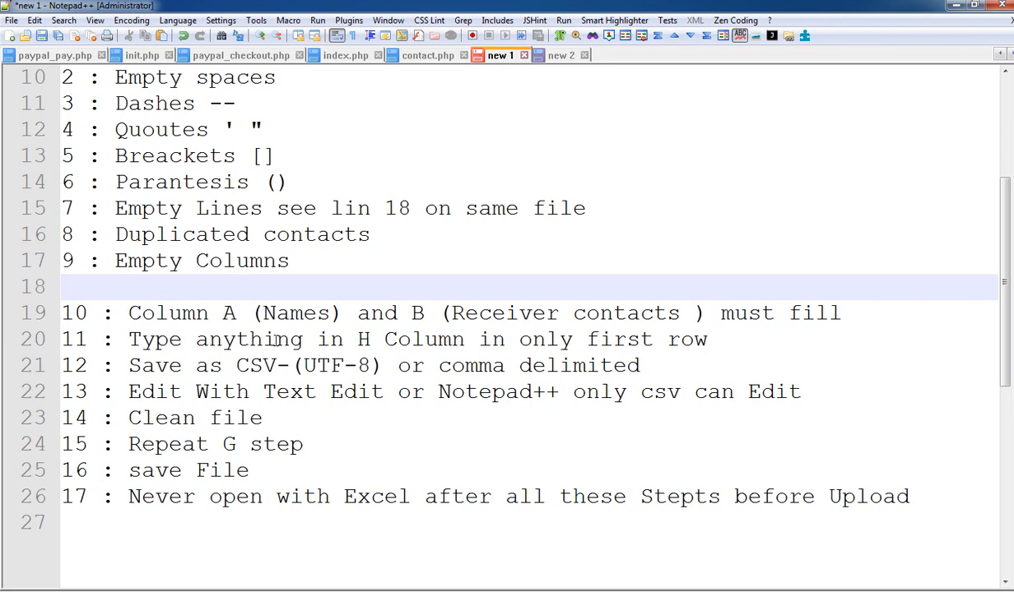
{"action": "mouse_move", "coordinate": [578, 346]}
{"action": "mouse_move", "coordinate": [153, 367]}
{"action": "mouse_move", "coordinate": [263, 367]}
{"action": "mouse_move", "coordinate": [331, 366]}
{"action": "mouse_move", "coordinate": [524, 381]}
{"action": "left_click", "coordinate": [546, 366]}
{"action": "double_click", "coordinate": [546, 366]}
{"action": "double_click", "coordinate": [471, 365]}
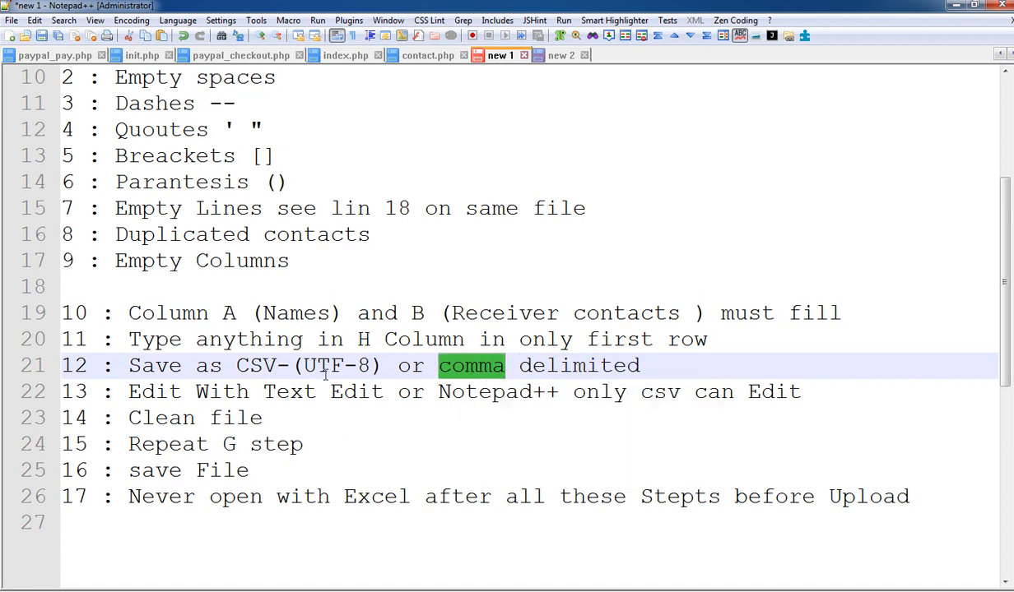
{"action": "mouse_move", "coordinate": [611, 373]}
Change checklist item 15 to read "Repeat 7 step" and check it against item 7 on empty lines
{"action": "left_click", "coordinate": [306, 445]}
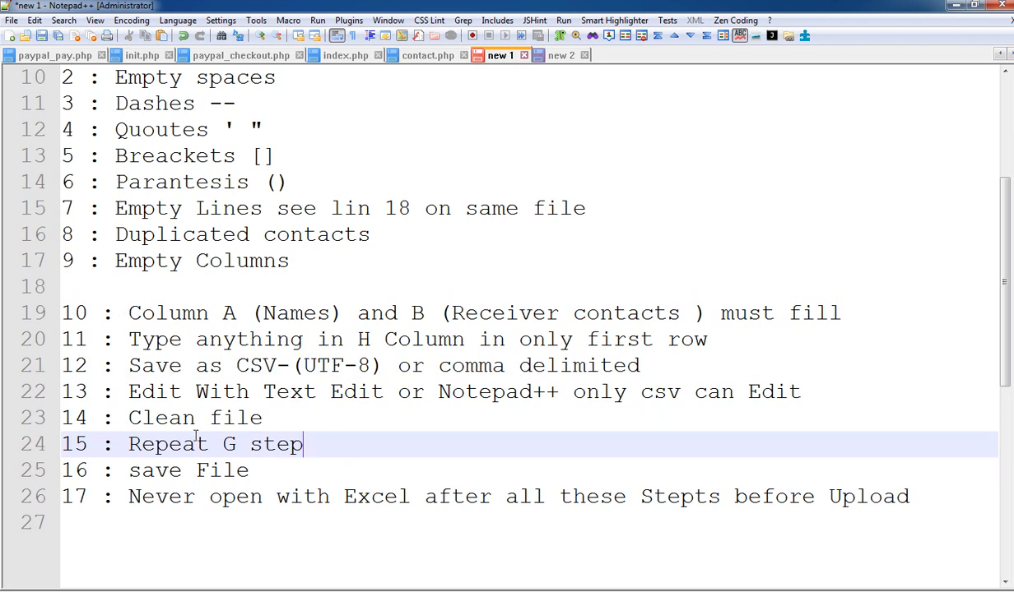
{"action": "left_click", "coordinate": [240, 448]}
{"action": "double_click", "coordinate": [241, 450]}
{"action": "left_click", "coordinate": [240, 449]}
{"action": "key", "text": "BackSpace"}
{"action": "type", "text": "7"}
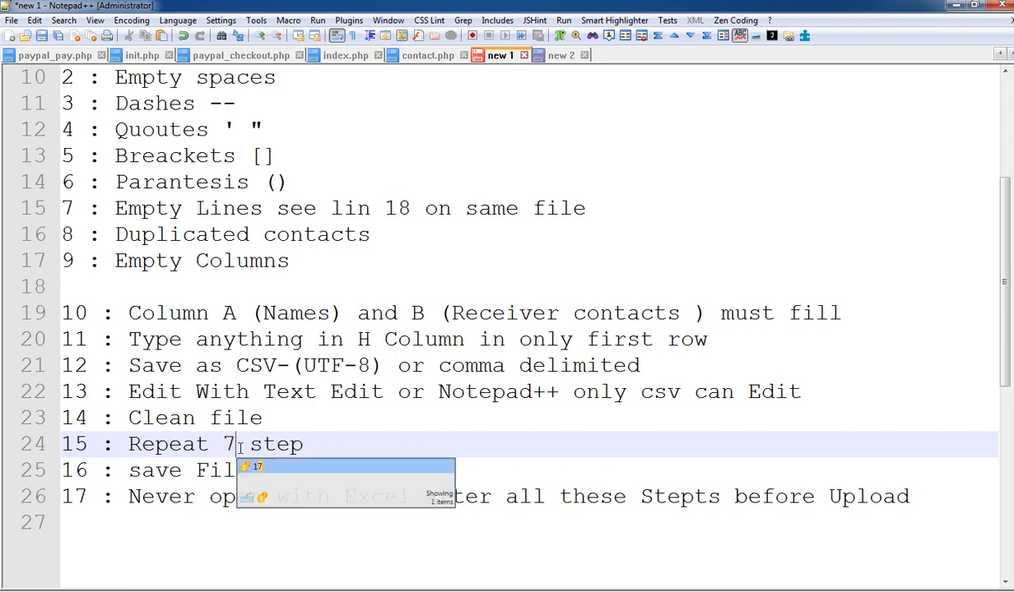
{"action": "left_click", "coordinate": [168, 210]}
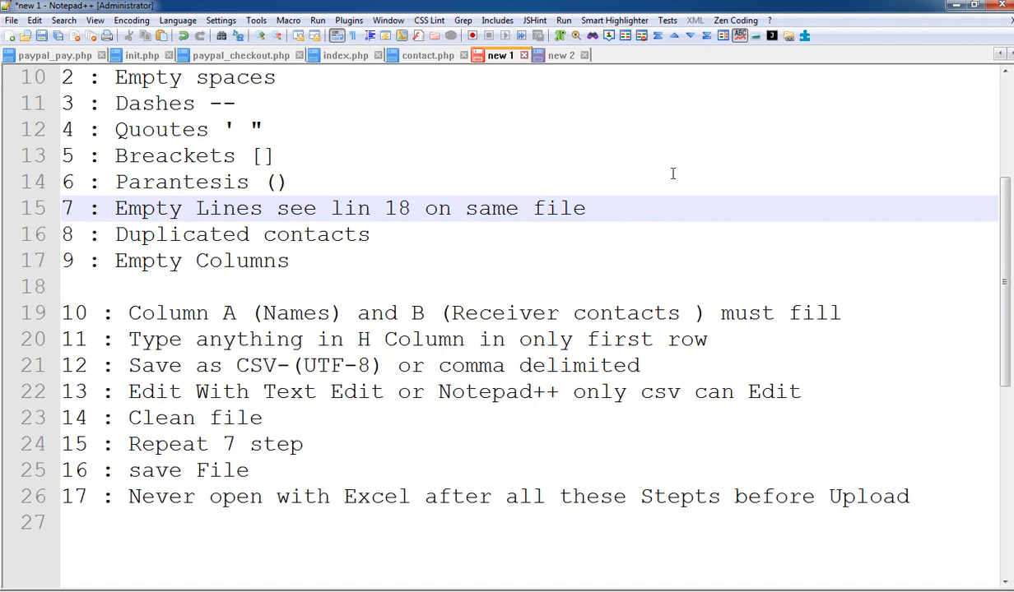
{"action": "left_click", "coordinate": [614, 212]}
Review the shortcut key list in the new 2 document and look up the matching search commands
{"action": "left_click", "coordinate": [544, 56]}
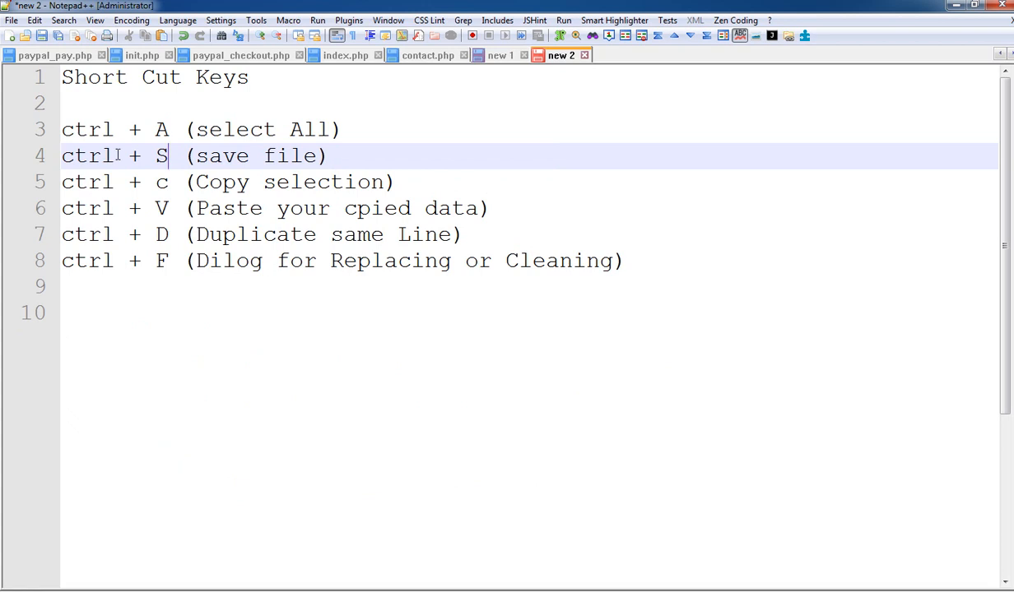
{"action": "mouse_move", "coordinate": [125, 156]}
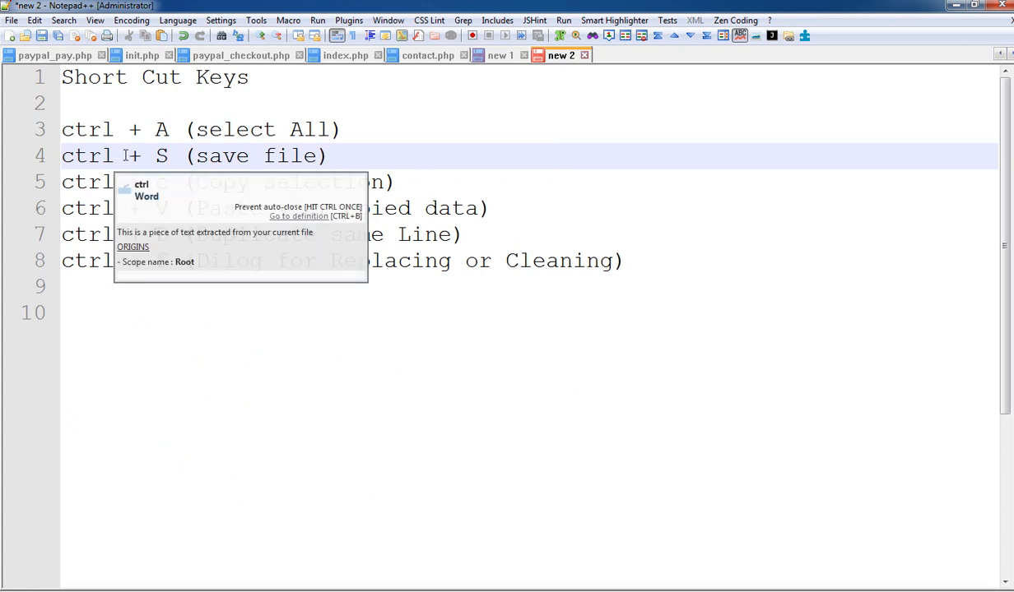
{"action": "mouse_move", "coordinate": [258, 153]}
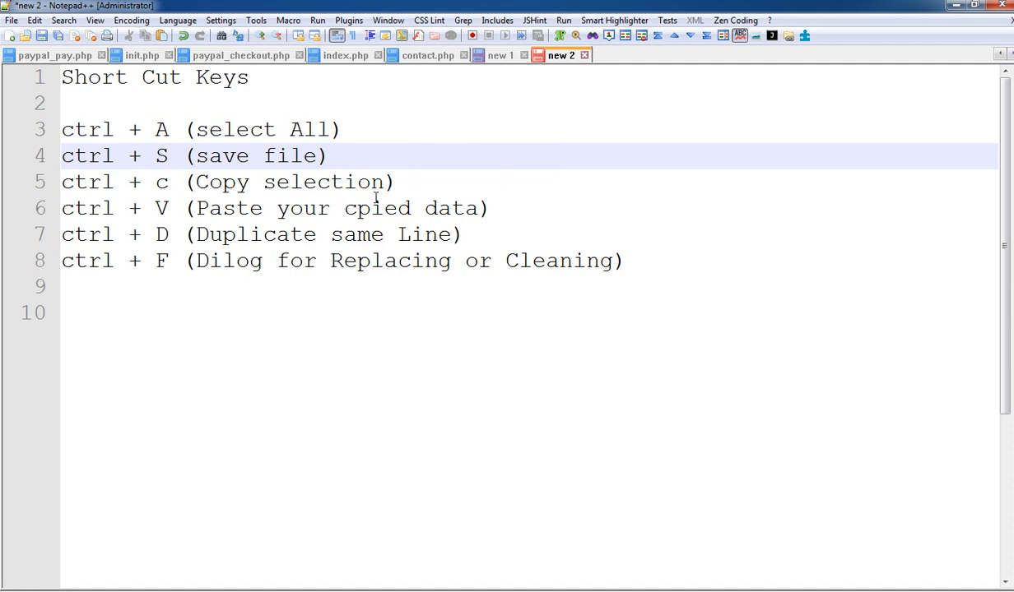
{"action": "mouse_move", "coordinate": [362, 191]}
{"action": "mouse_move", "coordinate": [330, 244]}
{"action": "mouse_move", "coordinate": [309, 265]}
{"action": "left_click", "coordinate": [92, 21]}
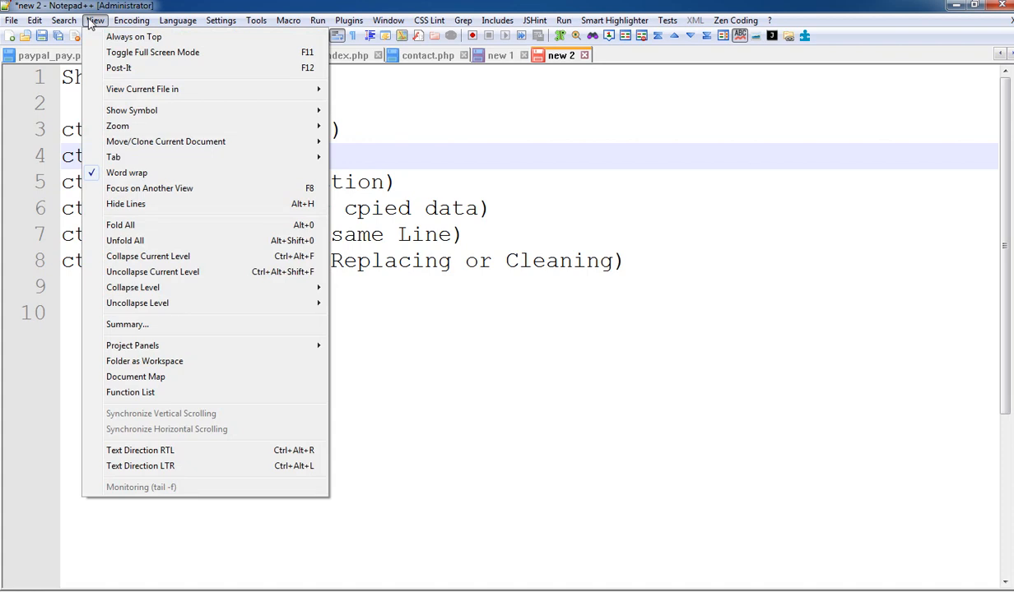
{"action": "mouse_move", "coordinate": [51, 25]}
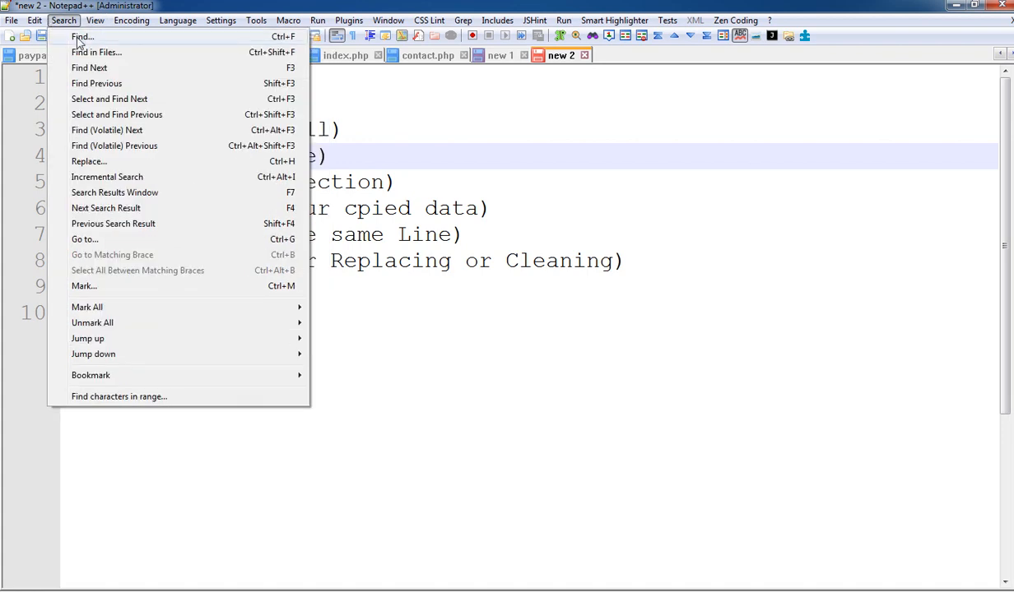
{"action": "mouse_move", "coordinate": [95, 23]}
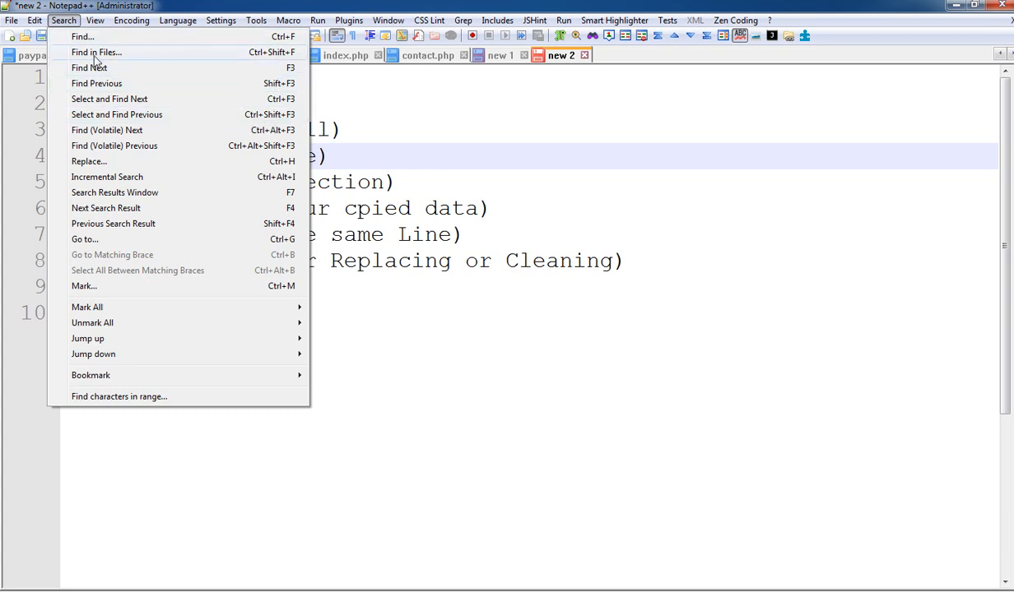
{"action": "left_click", "coordinate": [453, 288]}
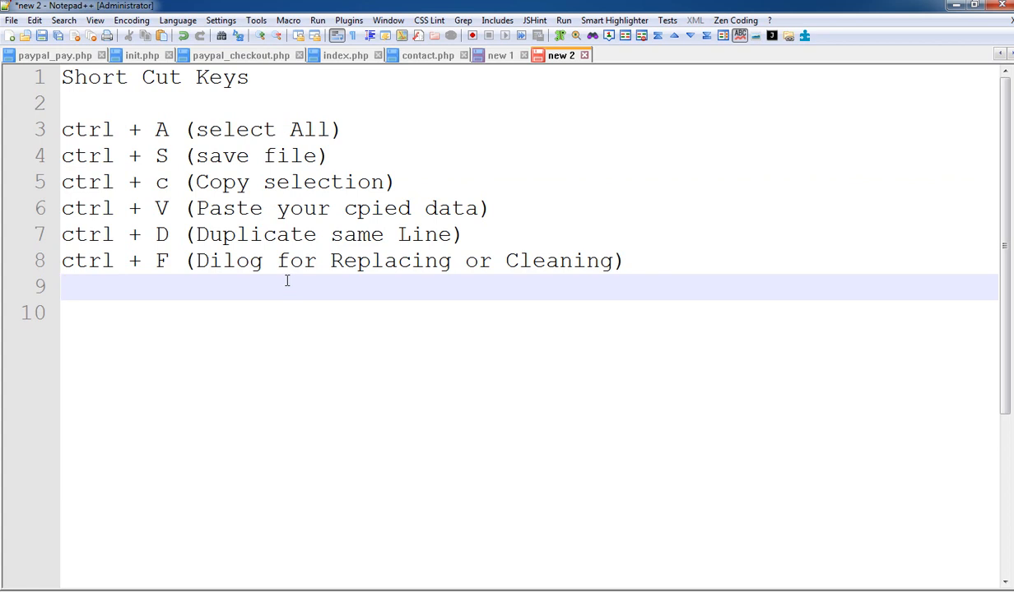
Switch to the Desktop folder in Windows Explorer and open myfile.csv in Excel
{"action": "left_click", "coordinate": [955, 5]}
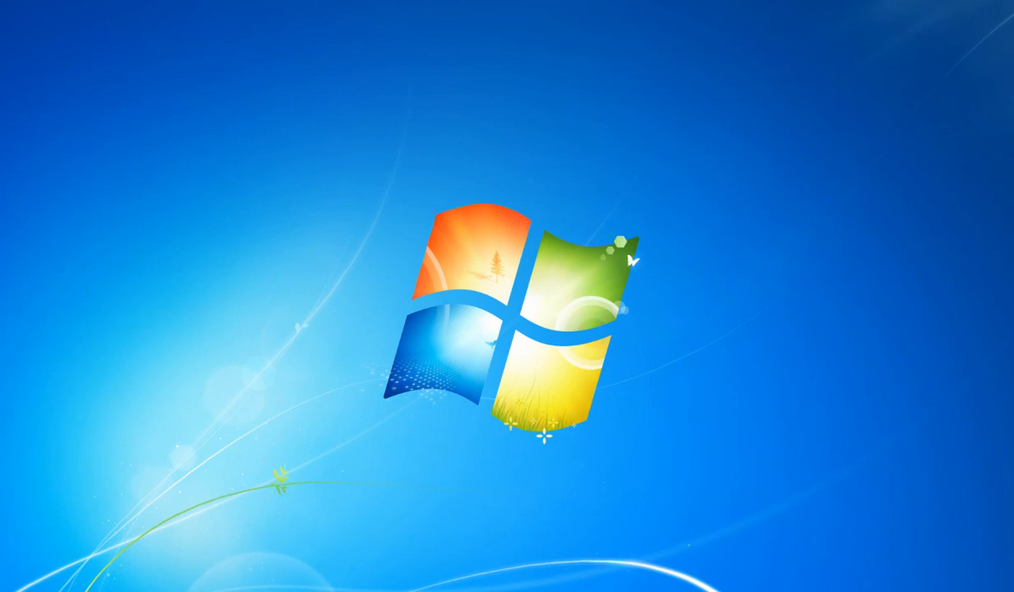
{"action": "mouse_move", "coordinate": [282, 591]}
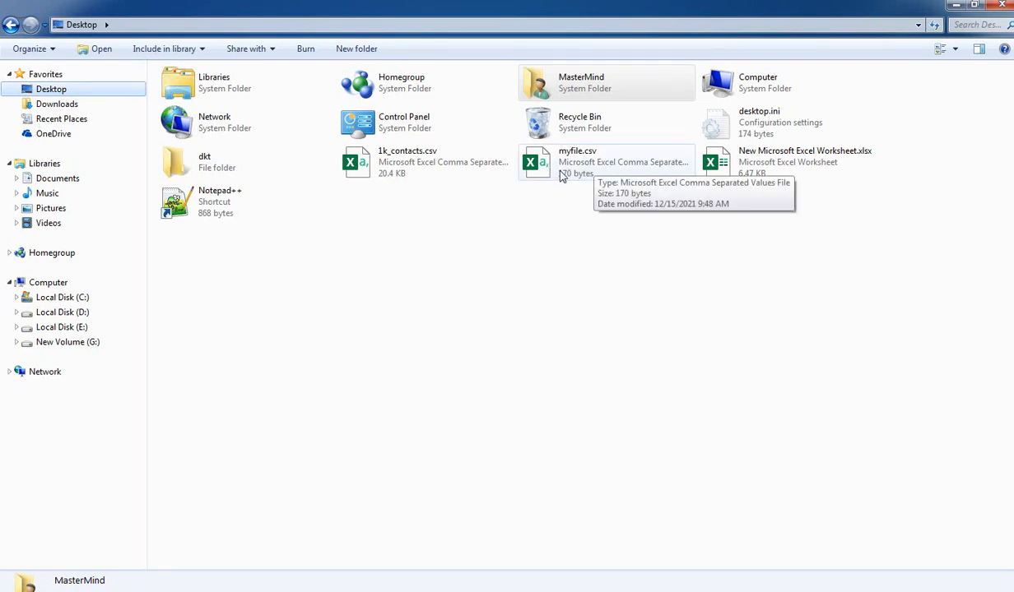
{"action": "left_click", "coordinate": [414, 176]}
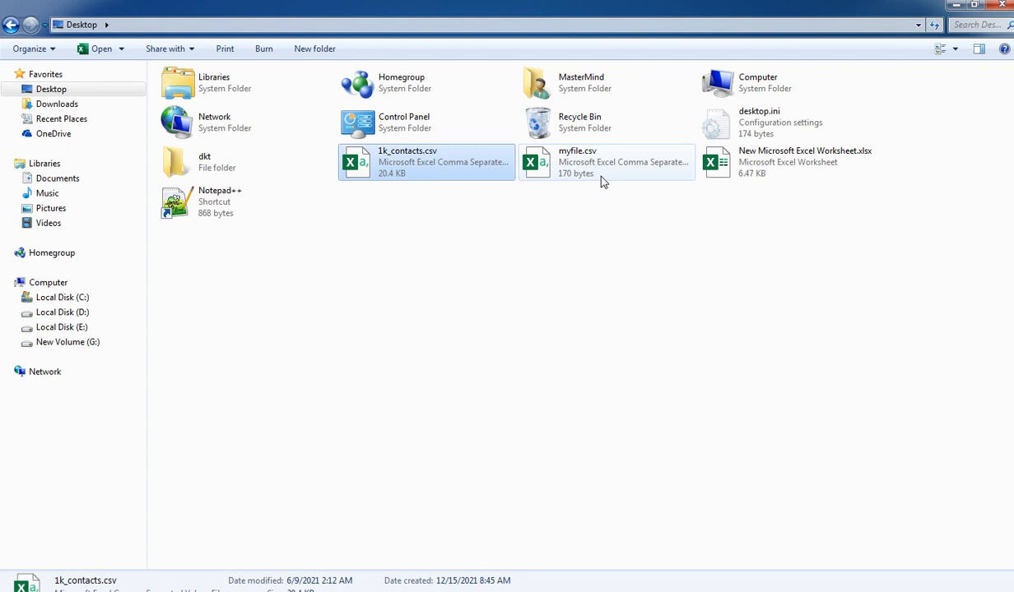
{"action": "left_click", "coordinate": [713, 175]}
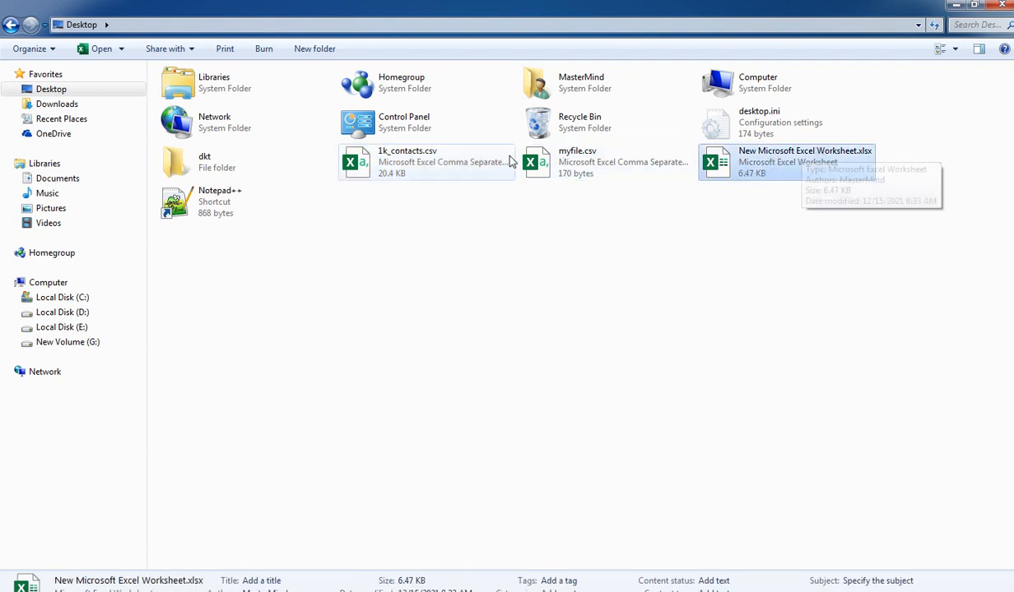
{"action": "left_click", "coordinate": [576, 162]}
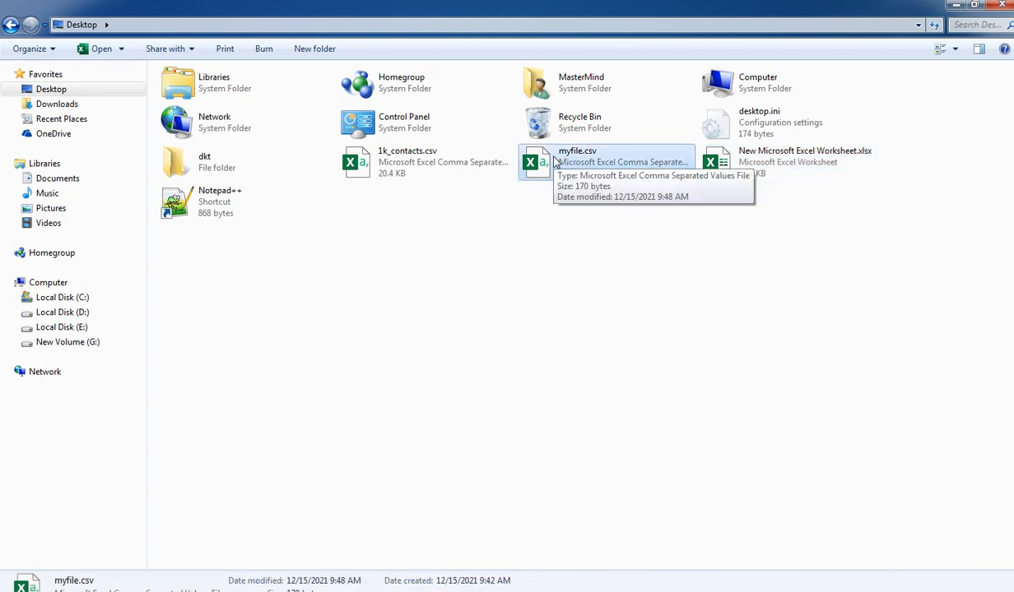
{"action": "double_click", "coordinate": [555, 162]}
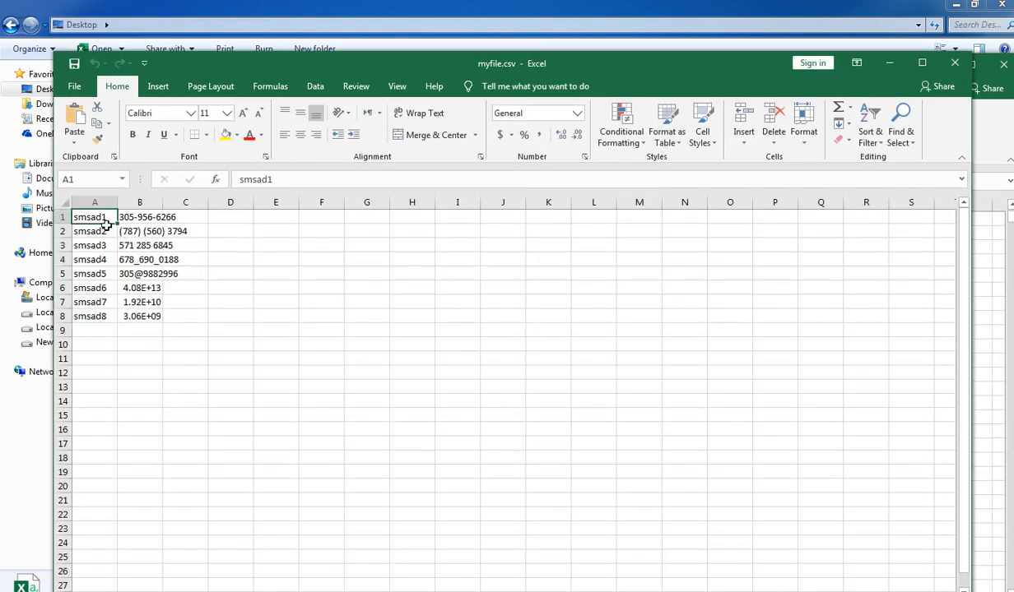
Clear the contents of the names column A in myfile.csv
{"action": "left_click", "coordinate": [95, 200]}
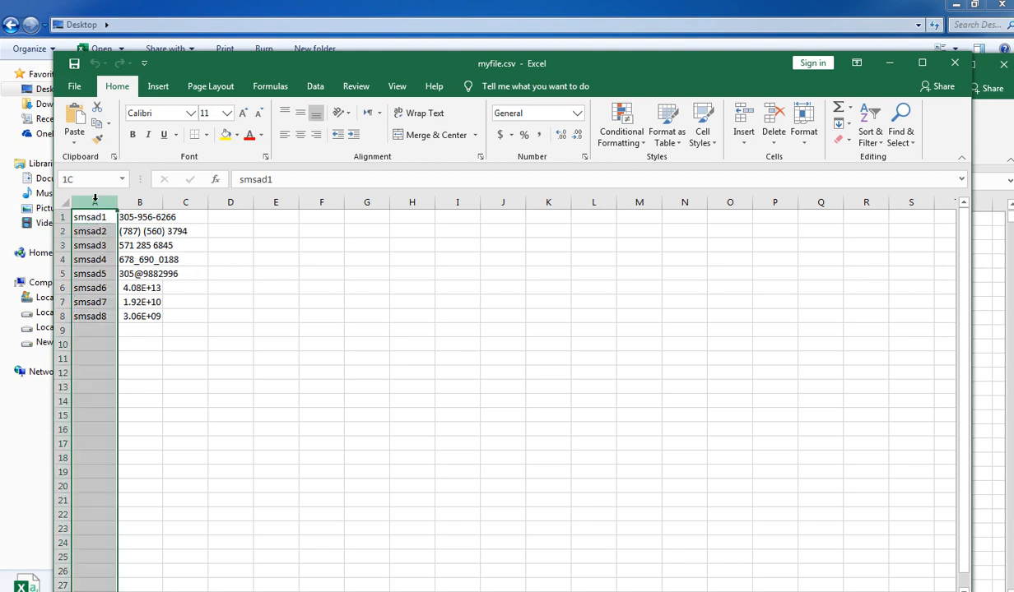
{"action": "right_click", "coordinate": [95, 199]}
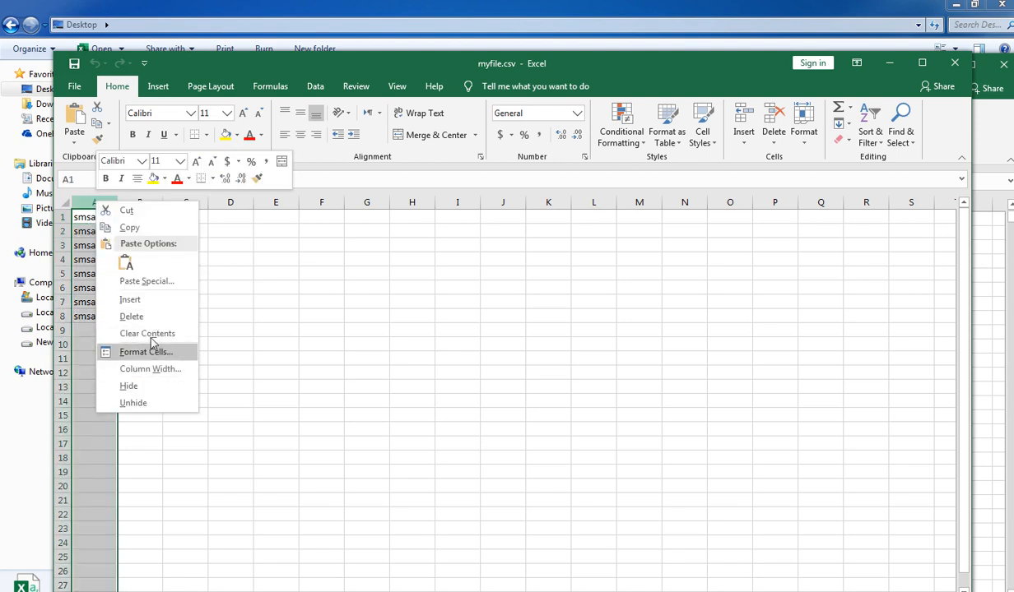
{"action": "left_click", "coordinate": [150, 333]}
Enter smsad1 in A1, fill the series down to smsad8 in A8, and autofit the width of column B
{"action": "double_click", "coordinate": [95, 216]}
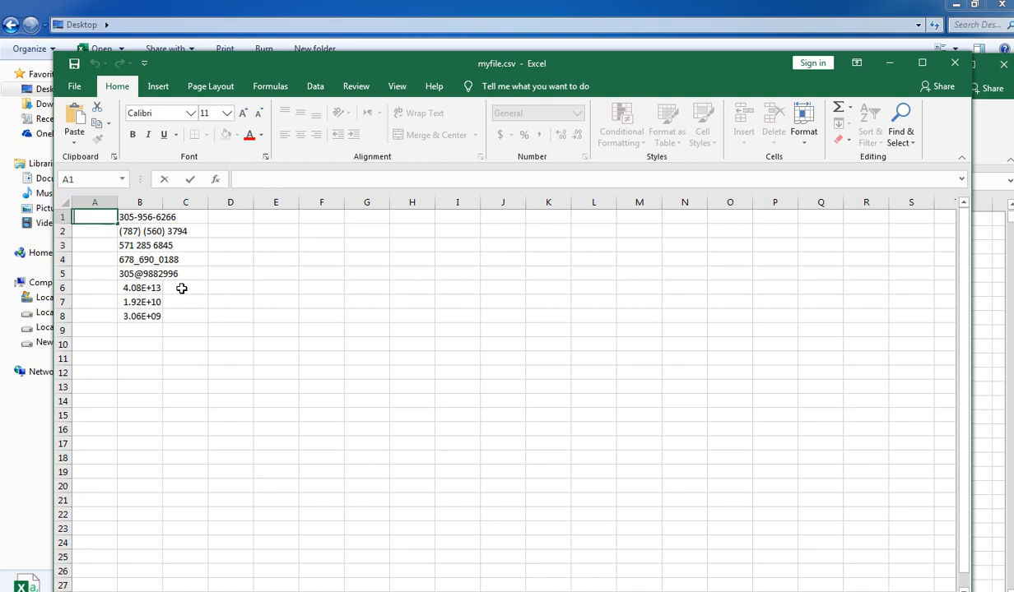
{"action": "type", "text": "smsad1"}
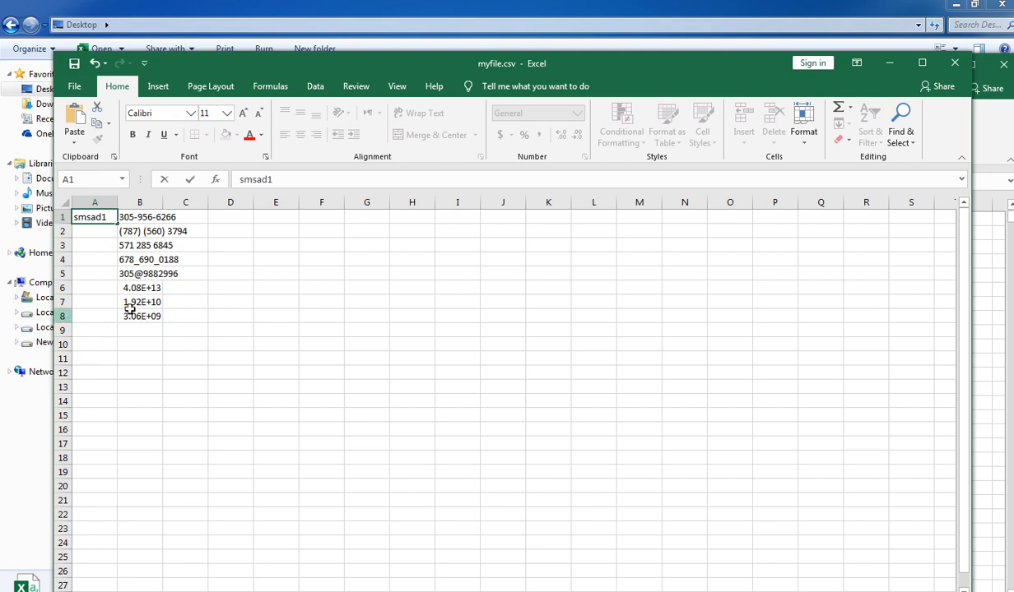
{"action": "double_click", "coordinate": [117, 224]}
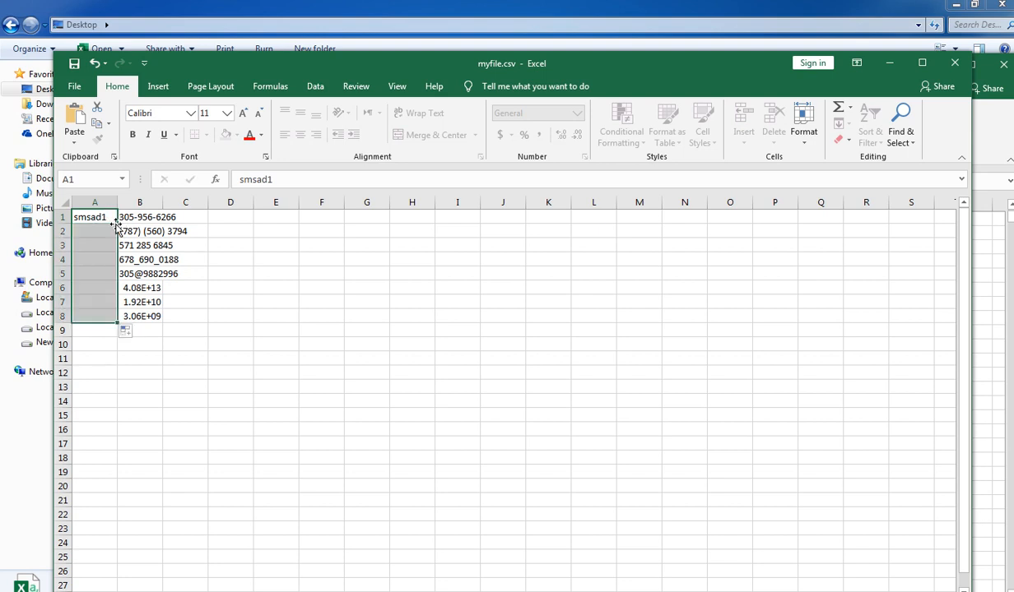
{"action": "left_click", "coordinate": [206, 332]}
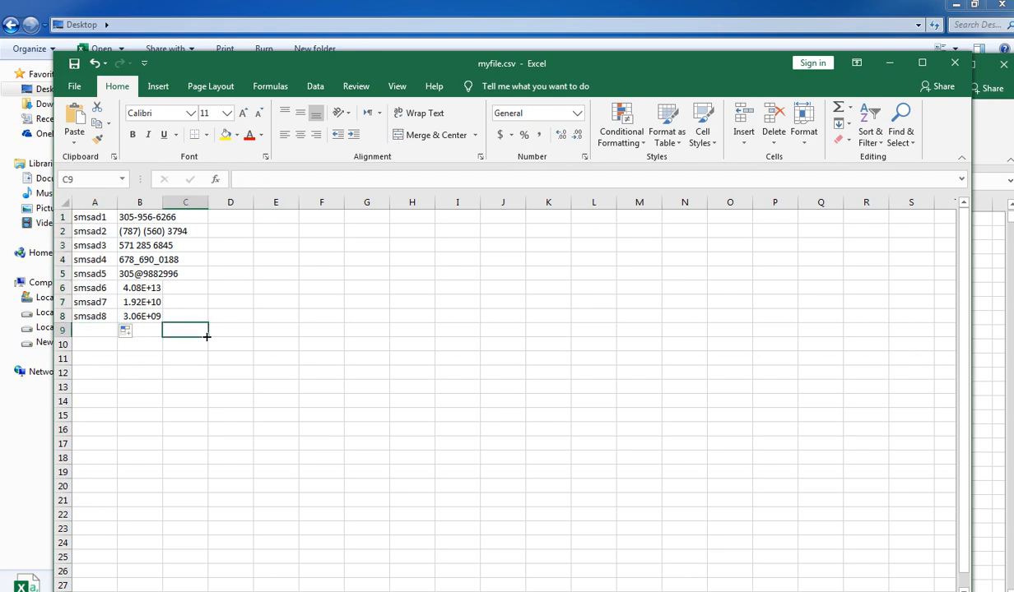
{"action": "double_click", "coordinate": [162, 202]}
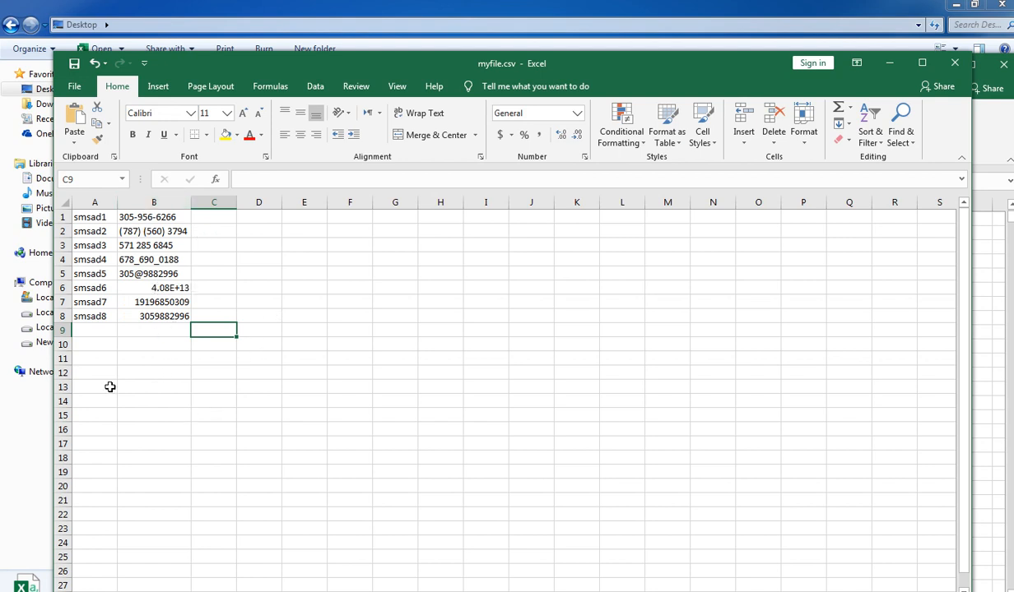
Save myfile.csv to the Desktop folder in CSV UTF-8 (Comma delimited) format, replacing the existing file
{"action": "left_click", "coordinate": [73, 85]}
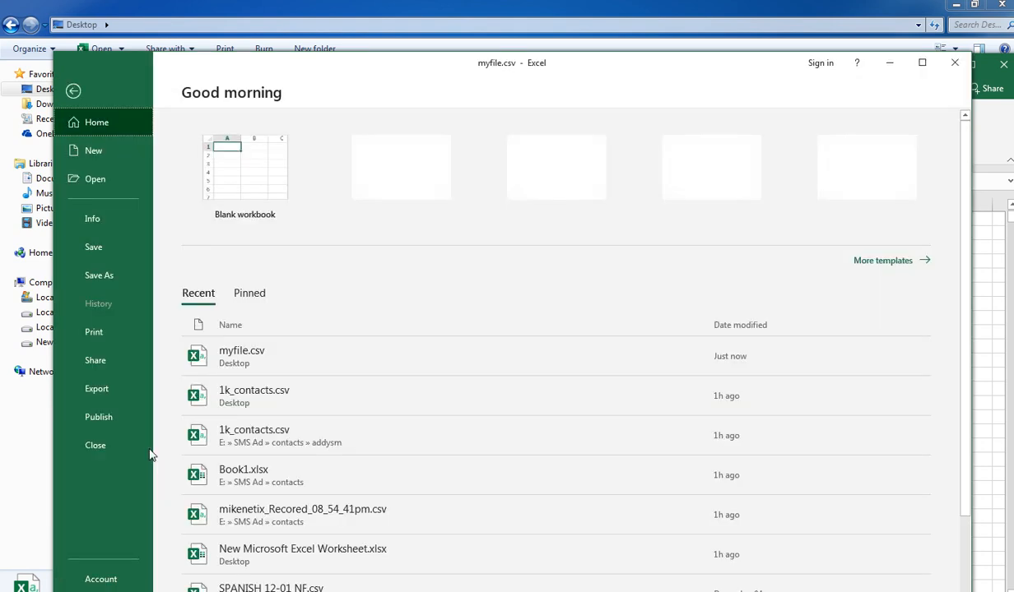
{"action": "left_click", "coordinate": [113, 275]}
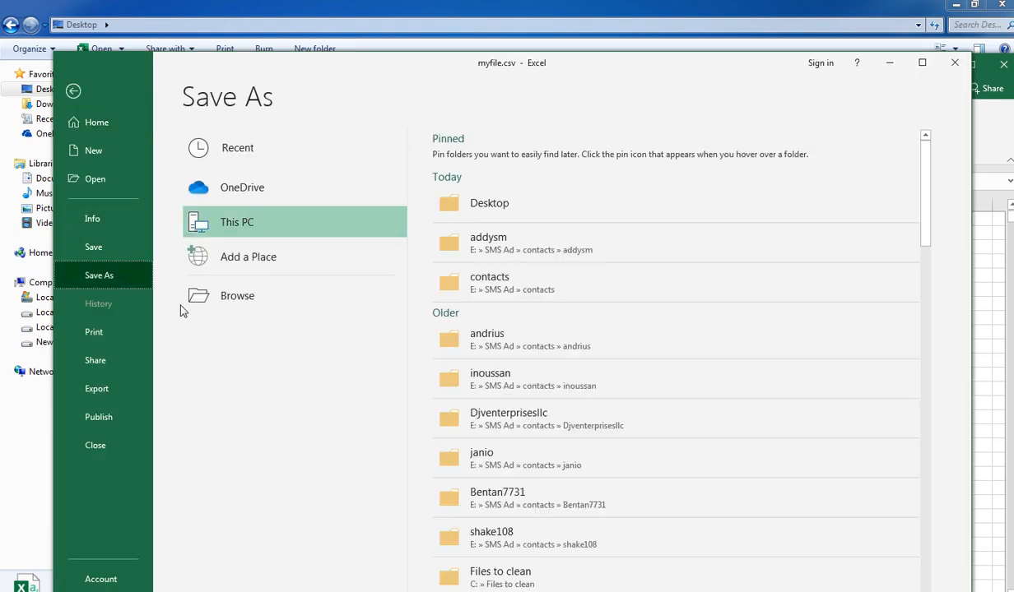
{"action": "left_click", "coordinate": [254, 293]}
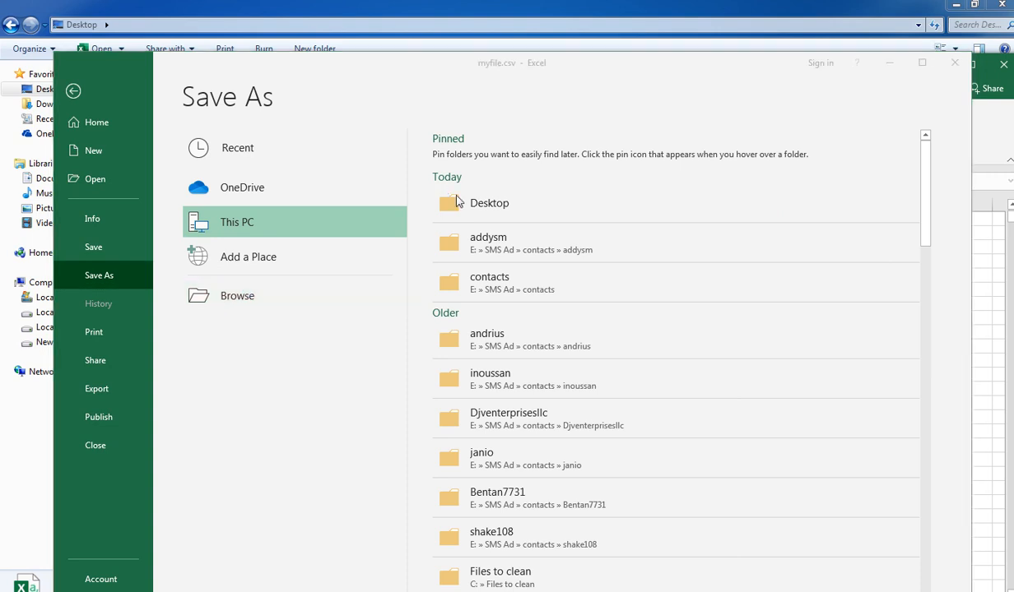
{"action": "left_click", "coordinate": [506, 362]}
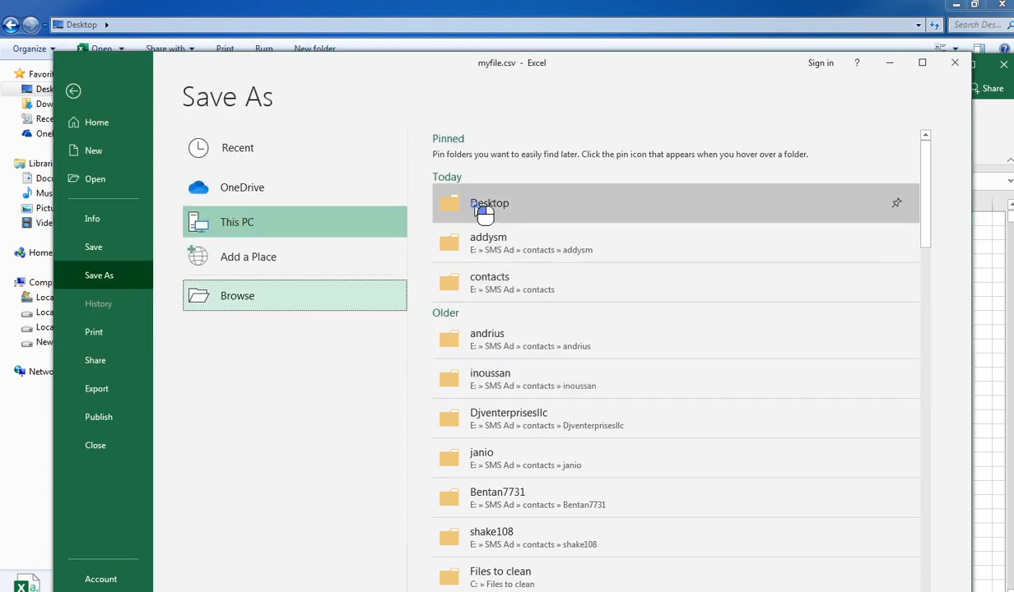
{"action": "left_click", "coordinate": [458, 206]}
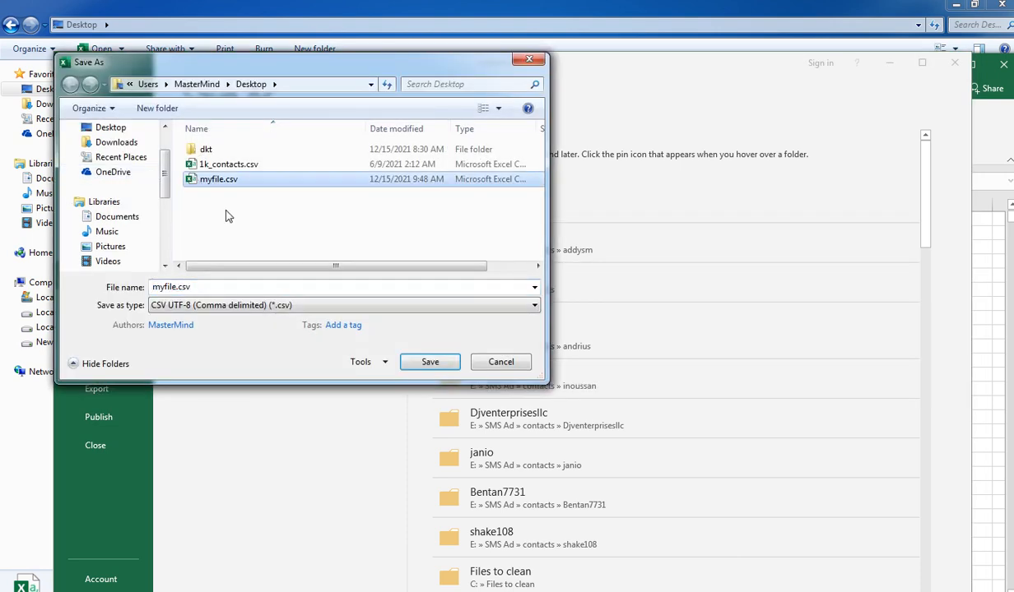
{"action": "left_click", "coordinate": [421, 362]}
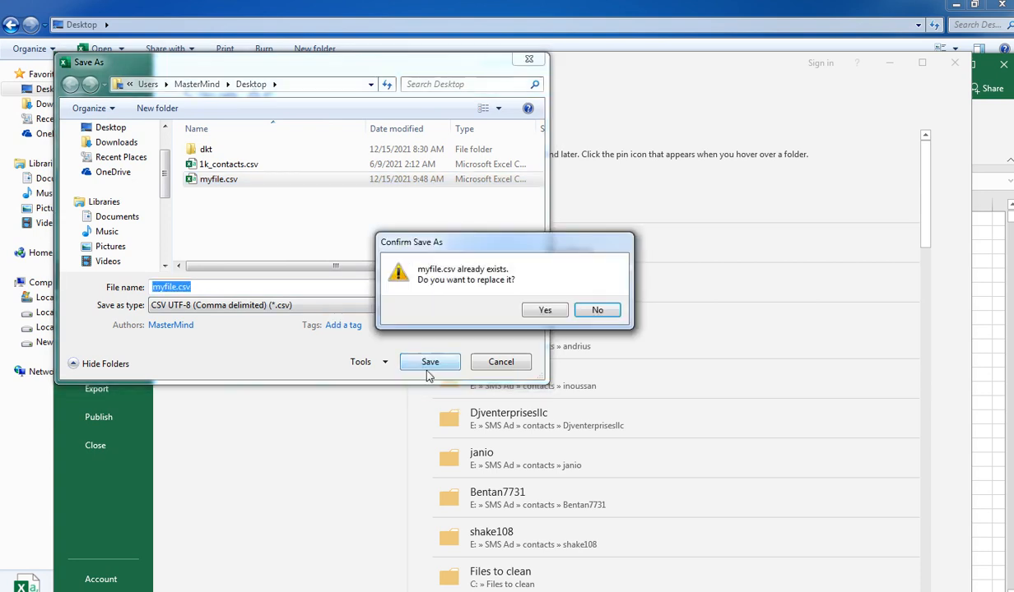
{"action": "left_click", "coordinate": [543, 310]}
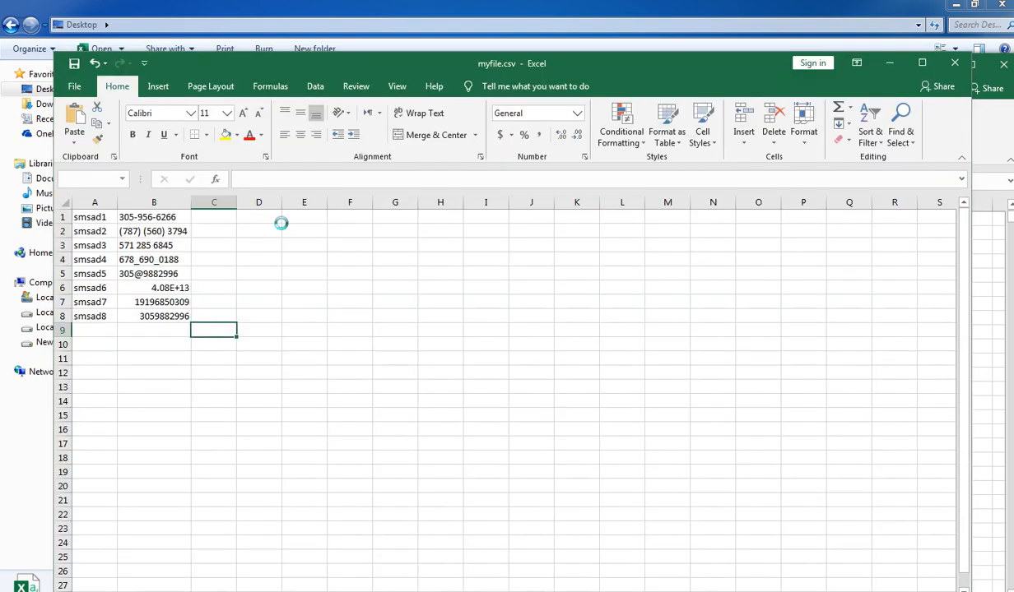
{"action": "left_click", "coordinate": [457, 351]}
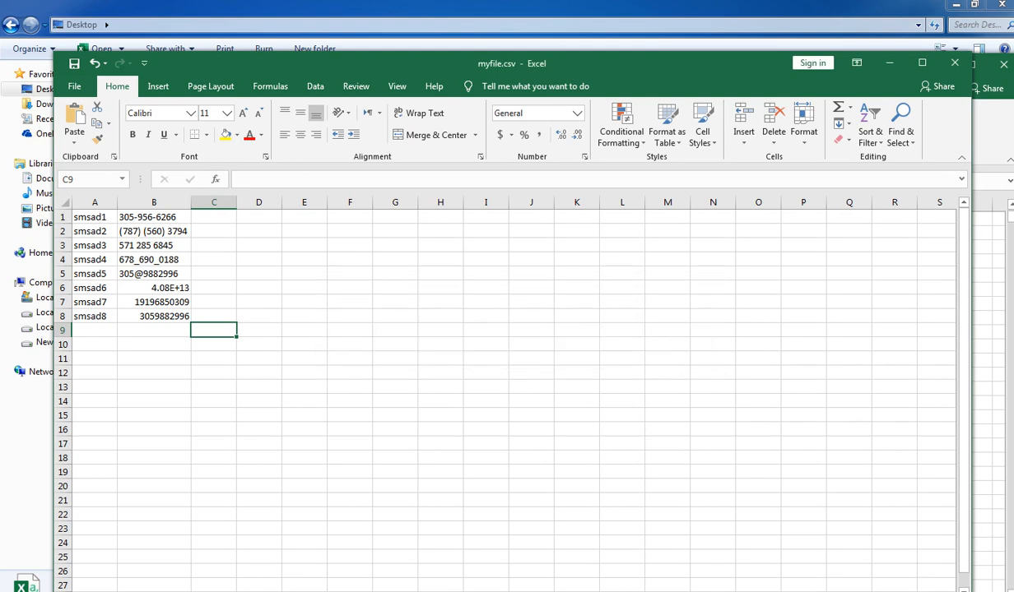
Close myfile.csv in Excel, switch to the Desktop folder and open the file for editing in Notepad++
{"action": "left_click", "coordinate": [955, 64]}
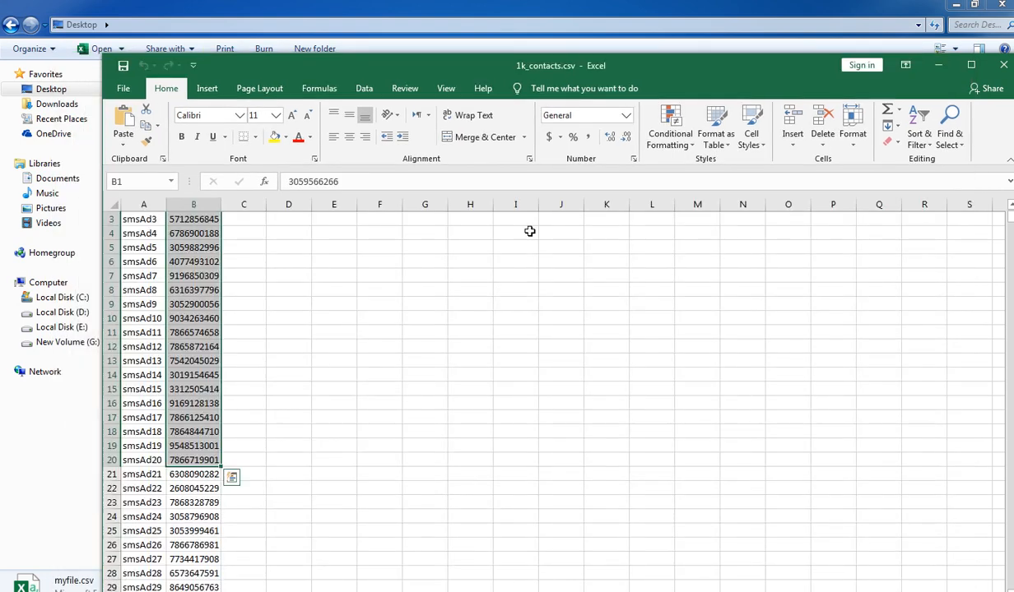
{"action": "left_click", "coordinate": [910, 49]}
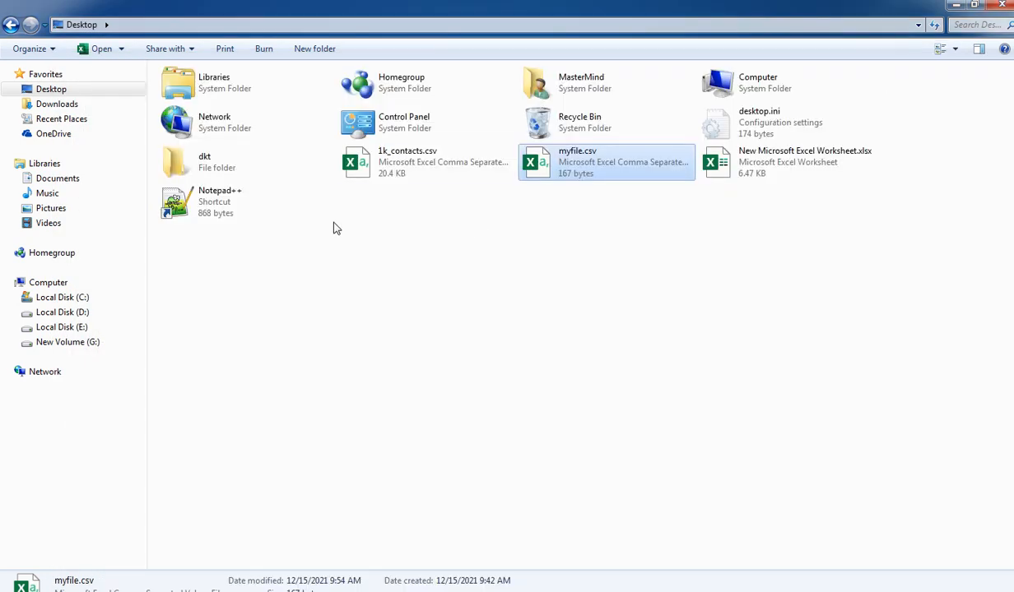
{"action": "double_click", "coordinate": [574, 164]}
{"action": "right_click", "coordinate": [574, 165]}
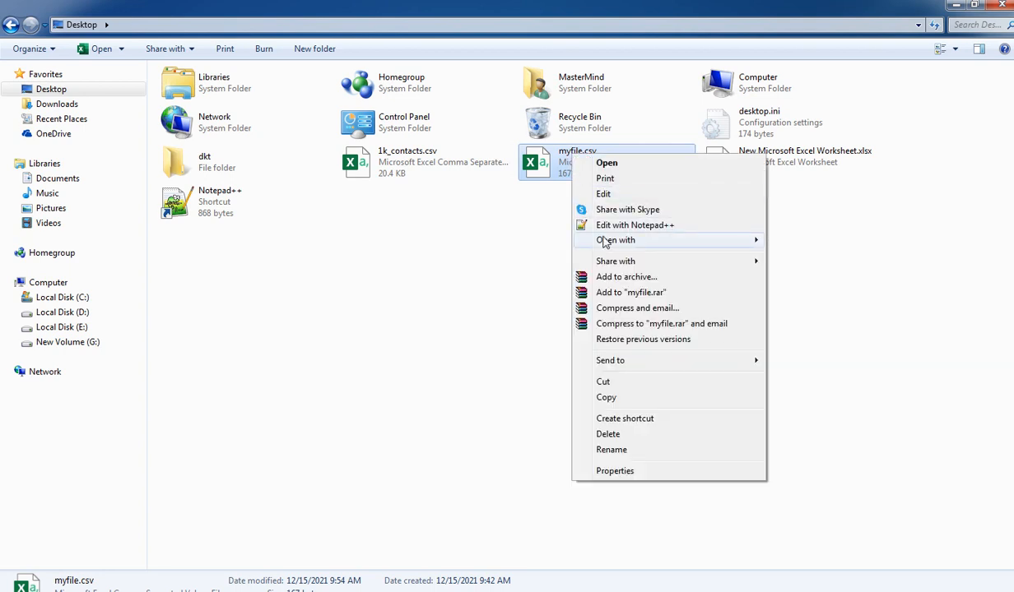
{"action": "left_click", "coordinate": [603, 223]}
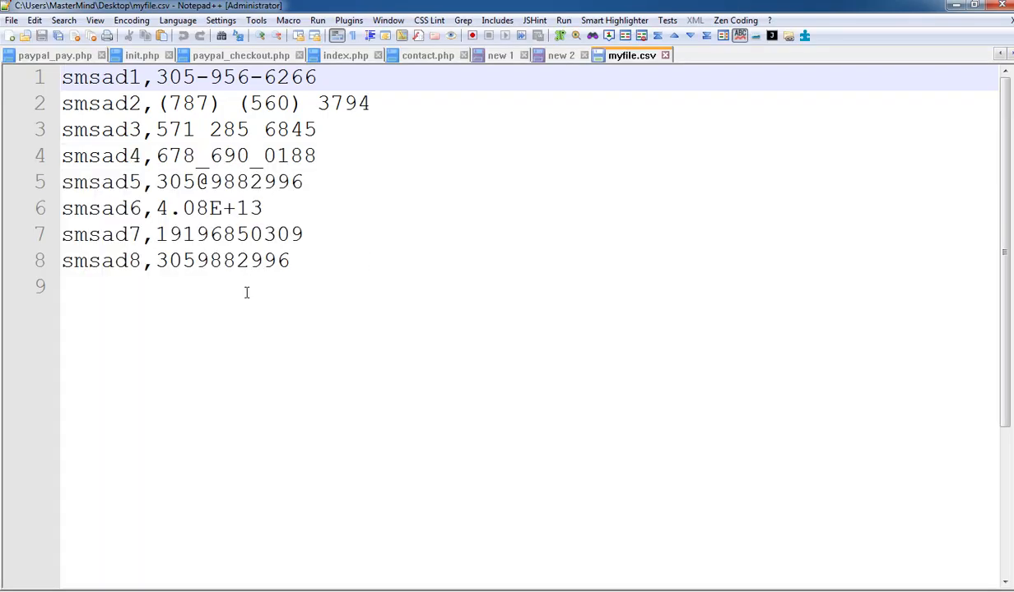
{"action": "left_click", "coordinate": [245, 293]}
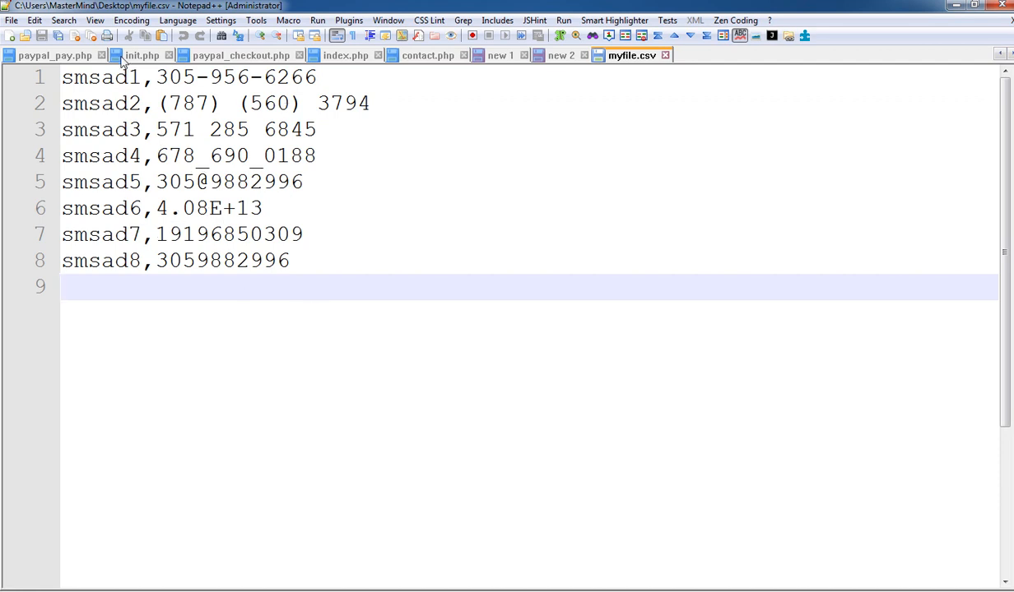
Remove all hyphens from myfile.csv by replacing every "-" with nothing
{"action": "left_click", "coordinate": [94, 22]}
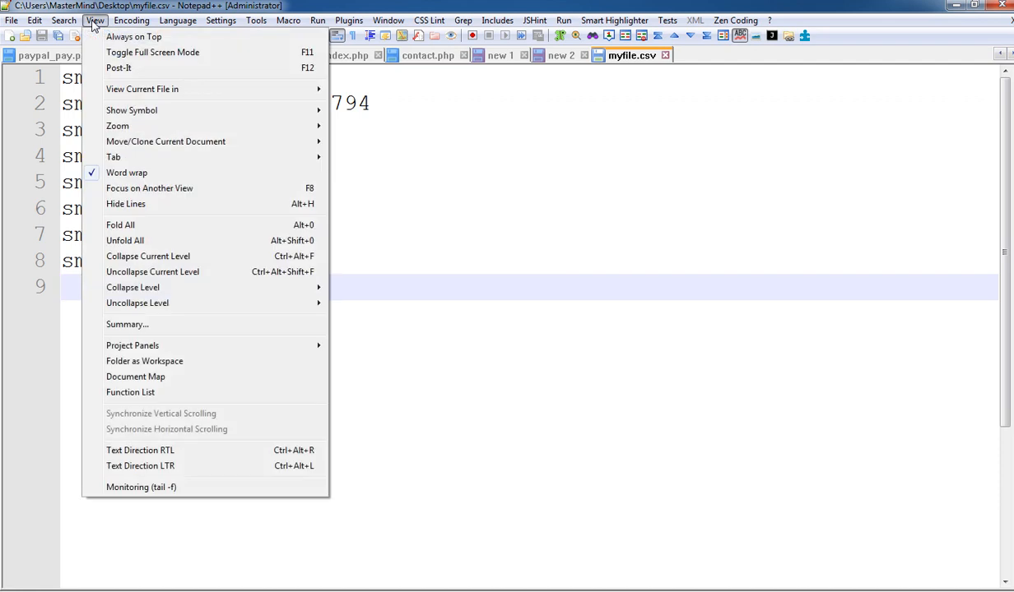
{"action": "mouse_move", "coordinate": [63, 22]}
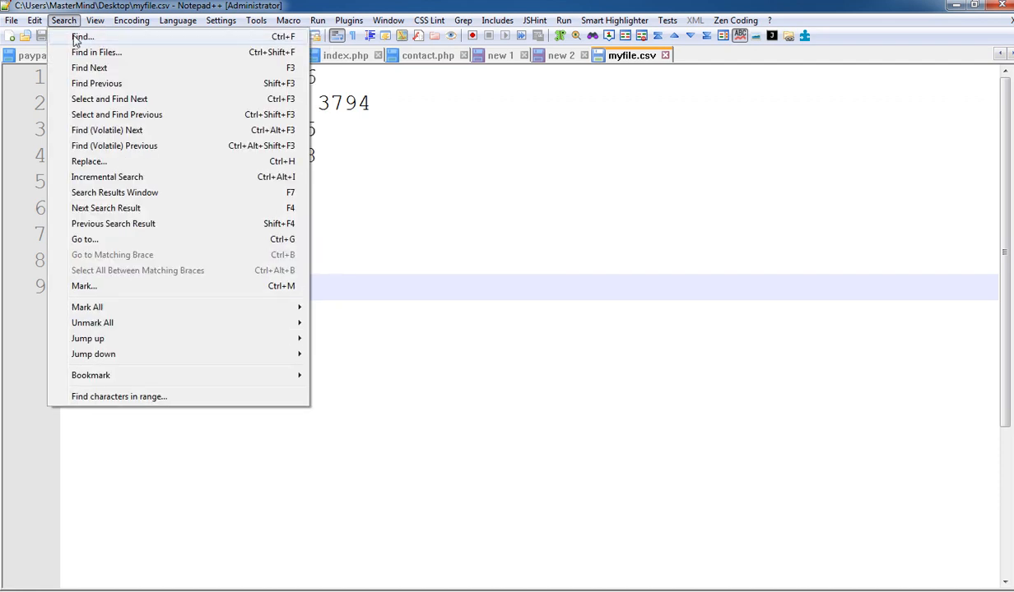
{"action": "left_click", "coordinate": [80, 37]}
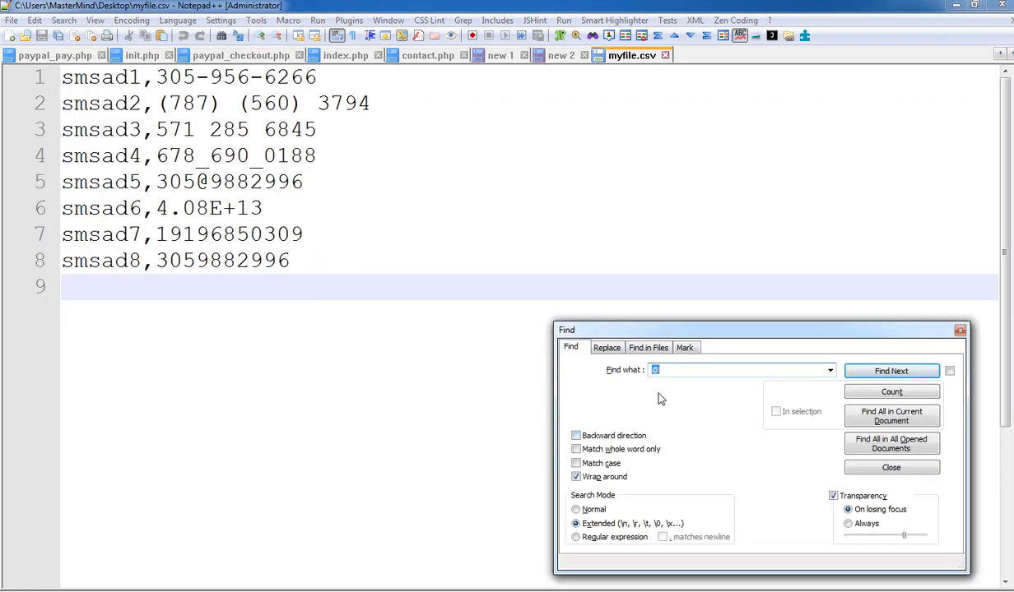
{"action": "left_click", "coordinate": [201, 83]}
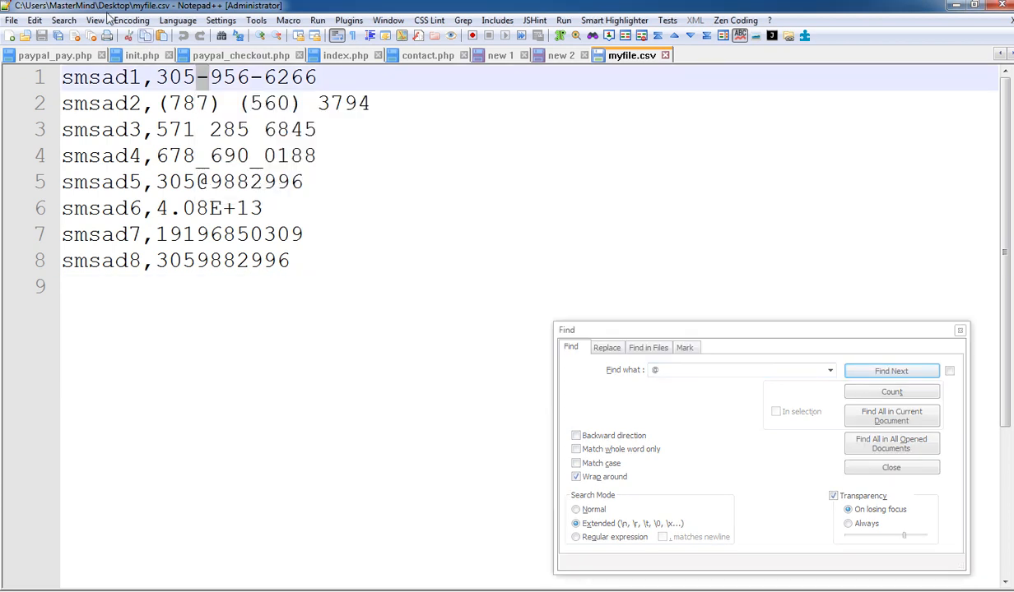
{"action": "left_click", "coordinate": [70, 22]}
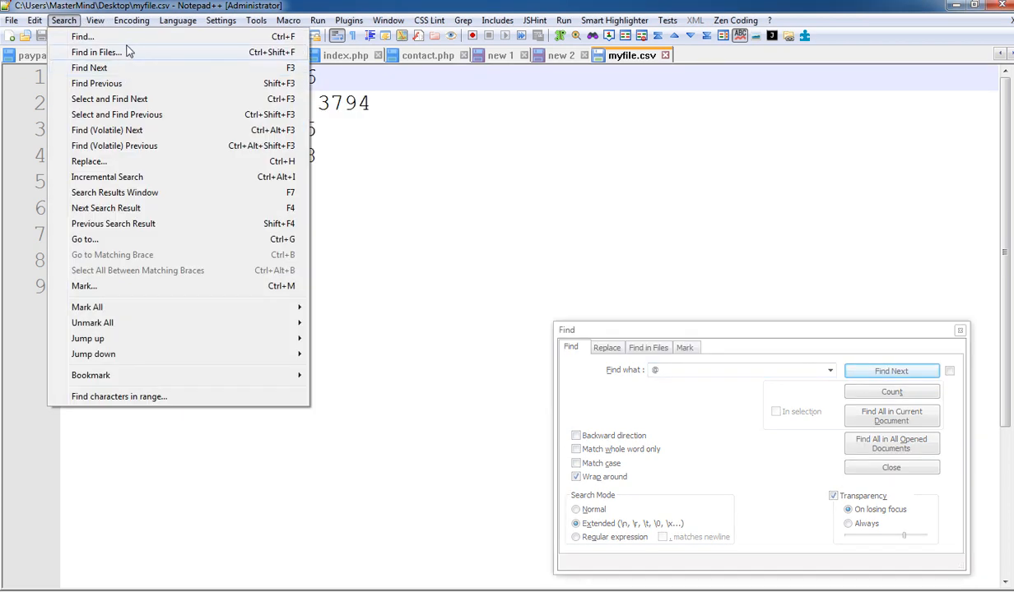
{"action": "left_click", "coordinate": [143, 39]}
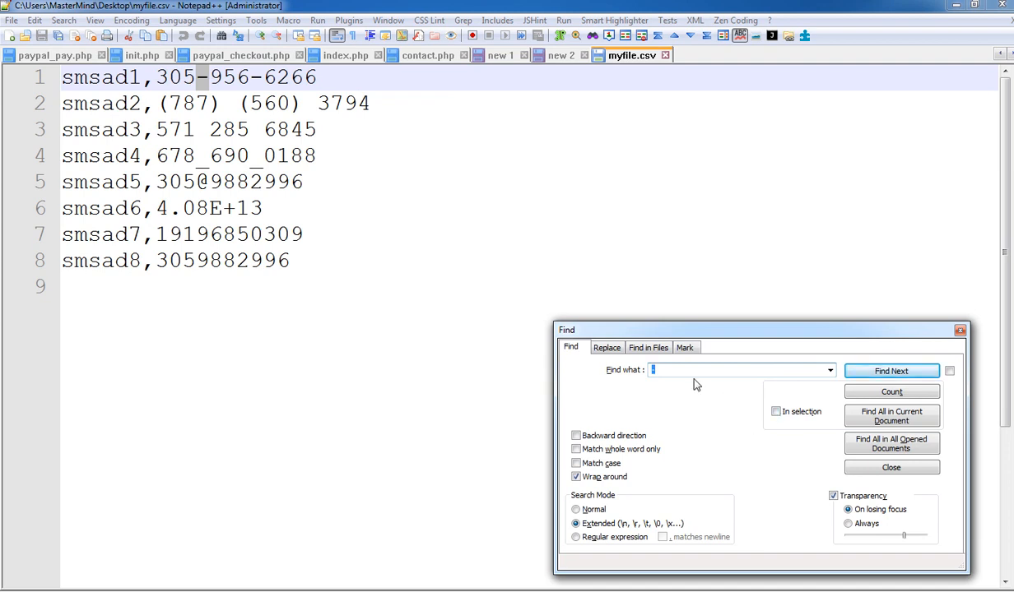
{"action": "left_click", "coordinate": [606, 347]}
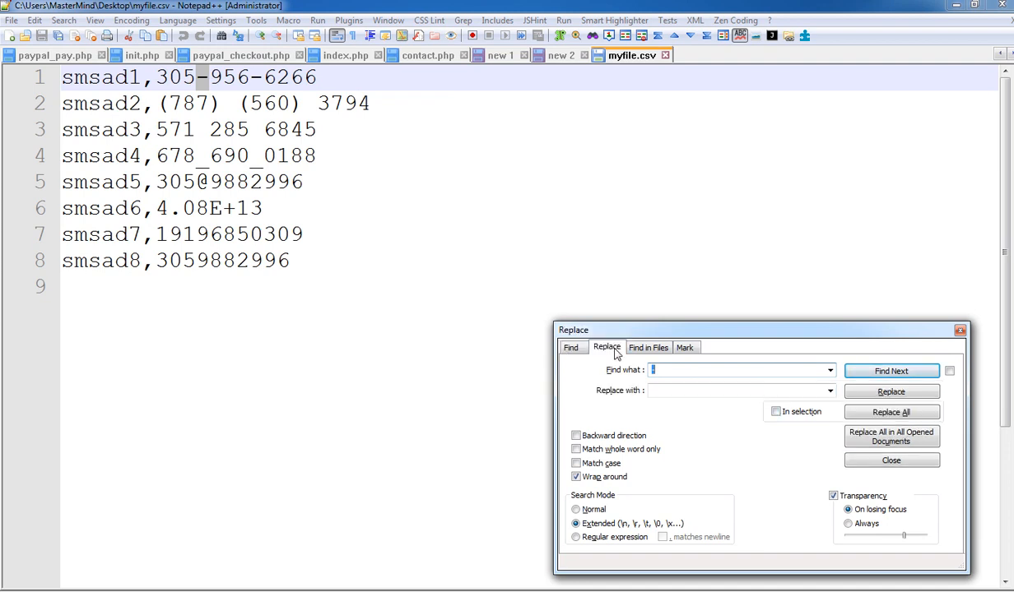
{"action": "left_click", "coordinate": [892, 412]}
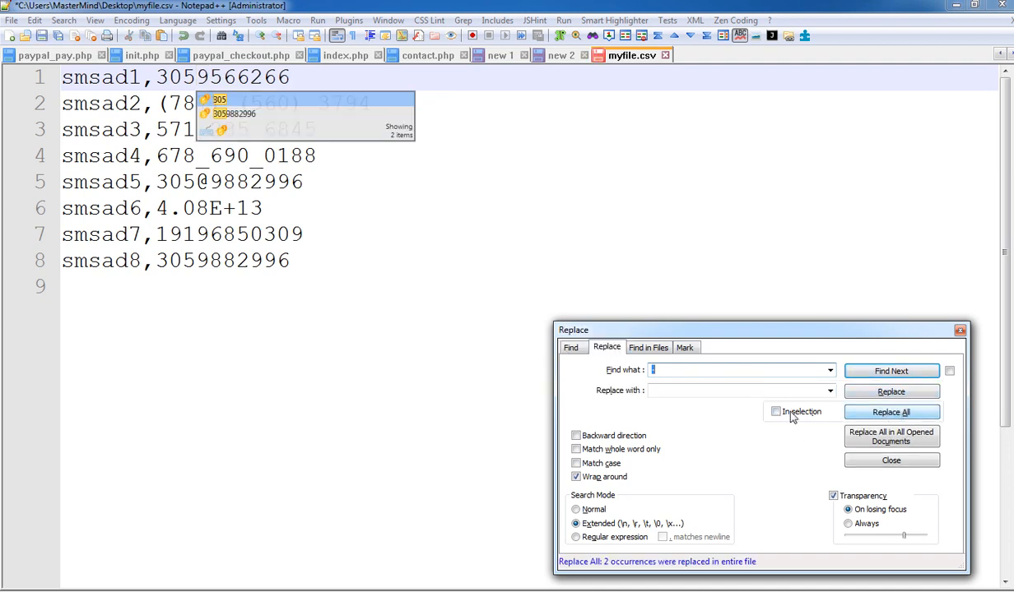
Remove the parentheses, spaces, underscores and @ sign from the remaining phone numbers by replacing them with nothing
{"action": "left_click", "coordinate": [731, 390]}
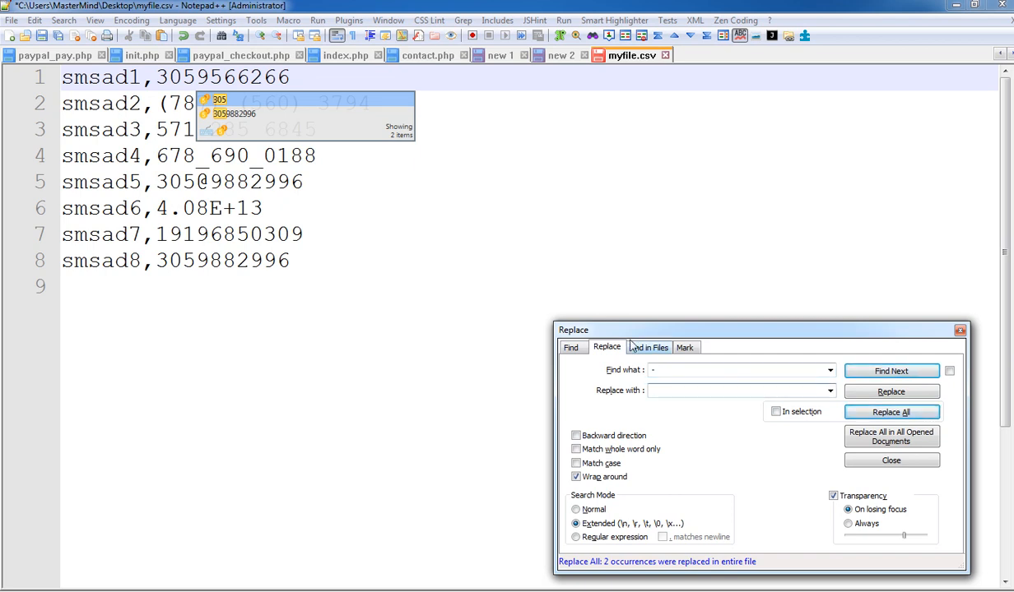
{"action": "left_click", "coordinate": [234, 182]}
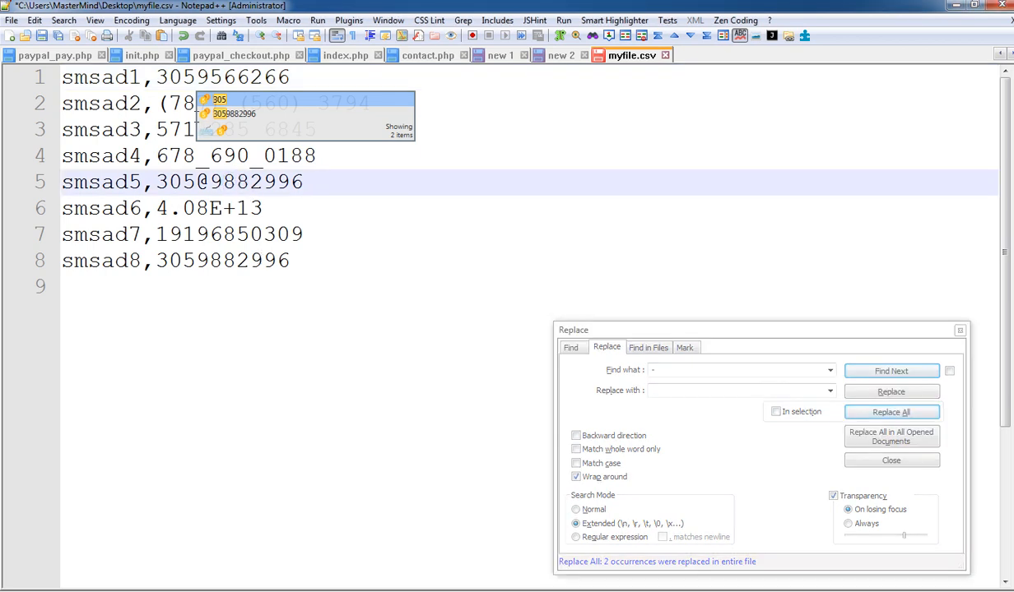
{"action": "left_click", "coordinate": [234, 80]}
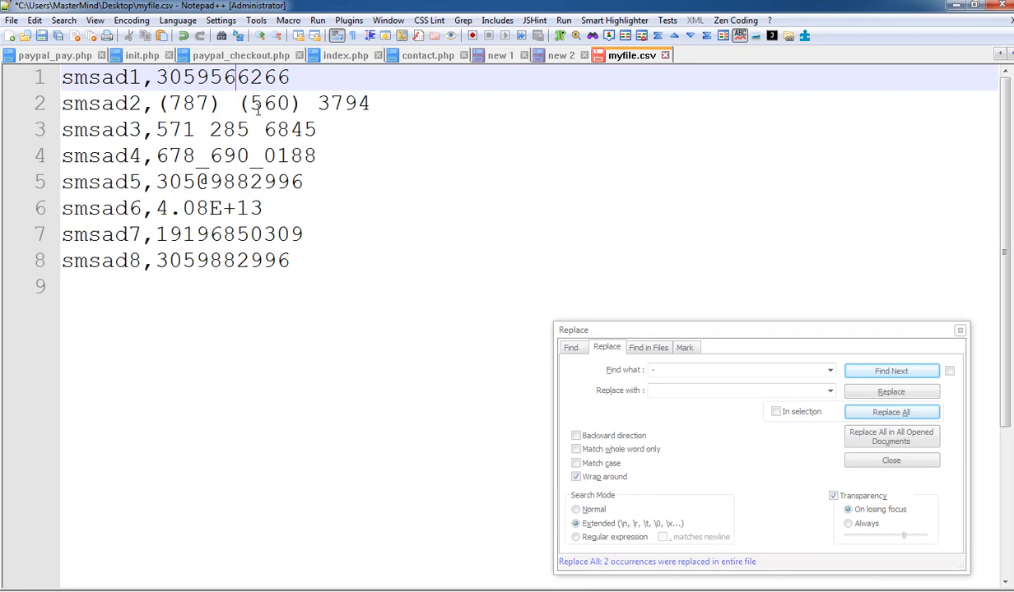
{"action": "left_click", "coordinate": [248, 105]}
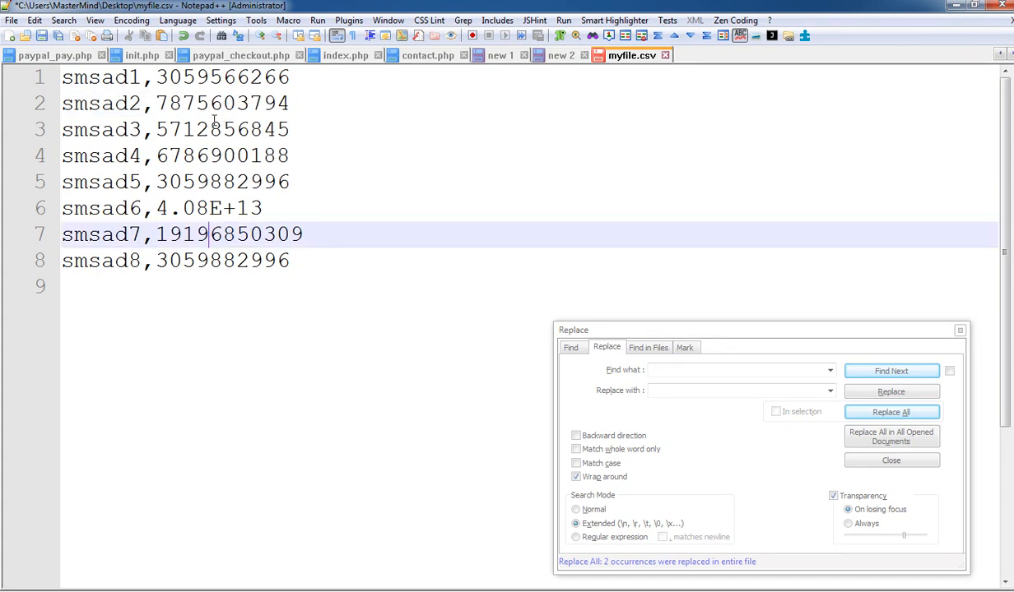
Delete the entire smsad6 line with the scientific-notation number, leaving no blank line in its place
{"action": "left_click", "coordinate": [191, 209]}
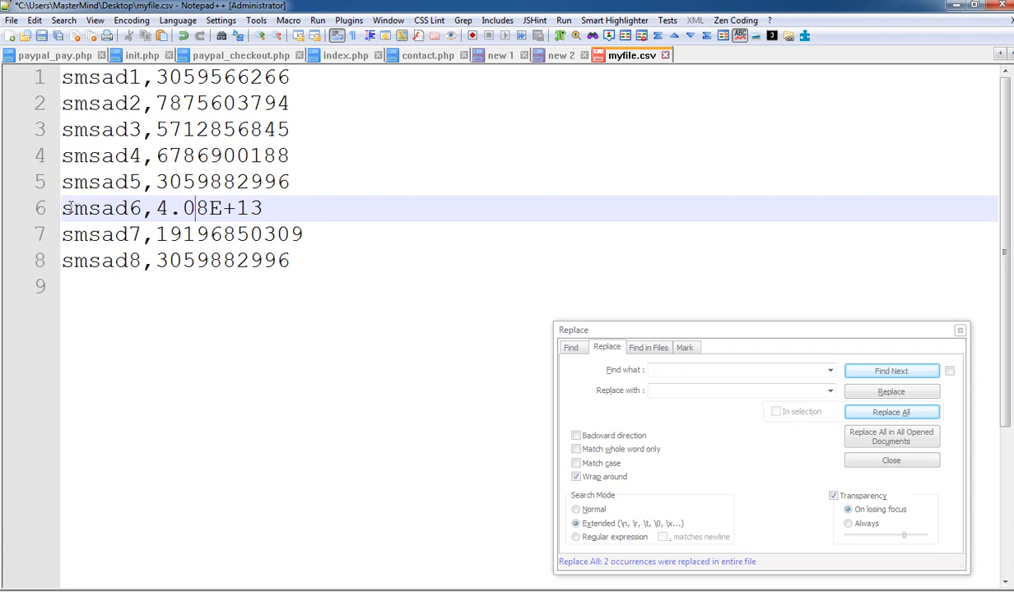
{"action": "left_click_drag", "start_coordinate": [62, 208], "coordinate": [336, 218]}
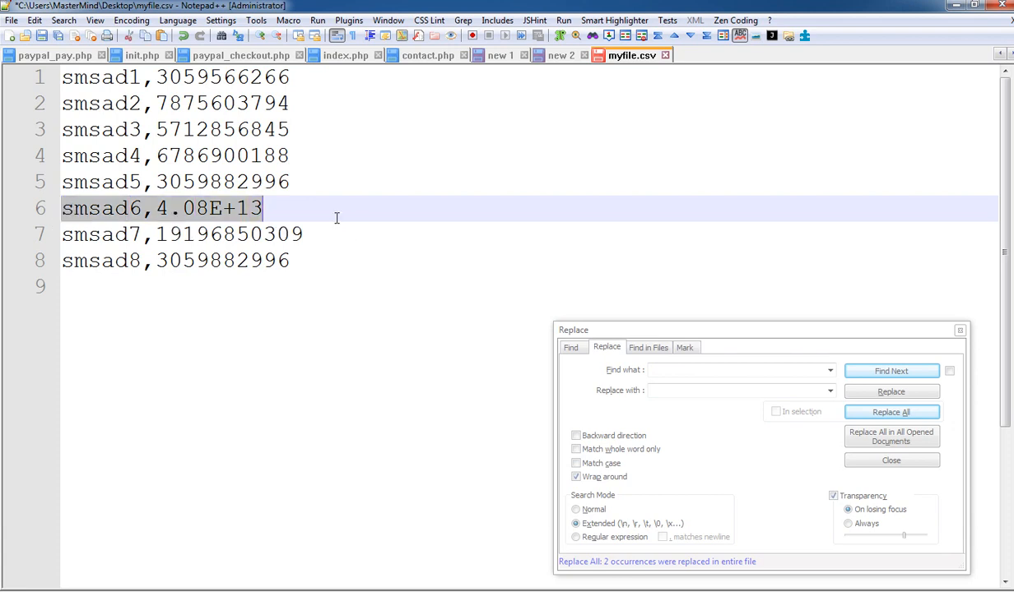
{"action": "key", "text": "Delete"}
{"action": "key", "text": "BackSpace"}
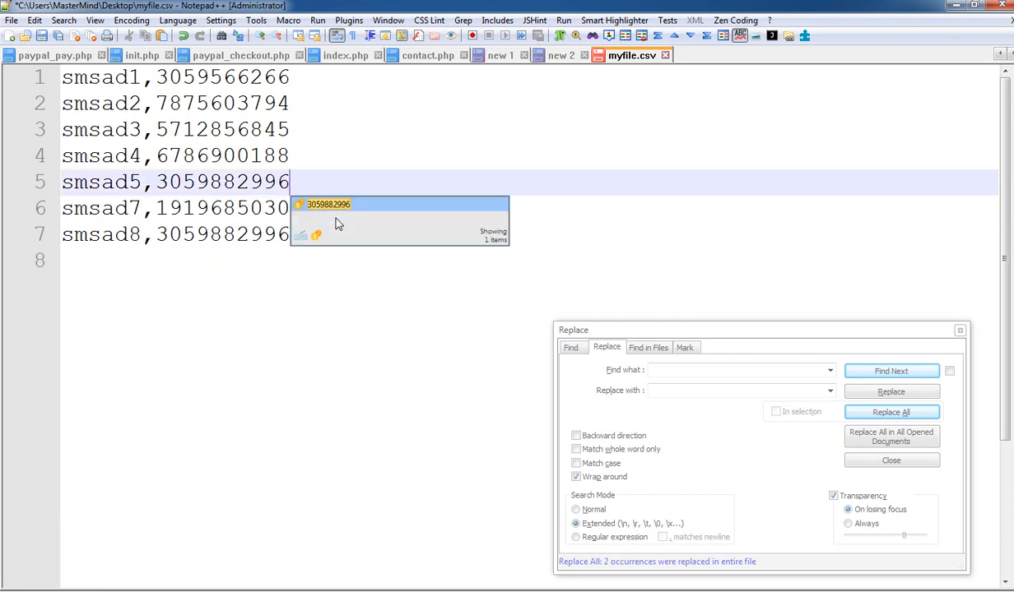
{"action": "left_click", "coordinate": [231, 264]}
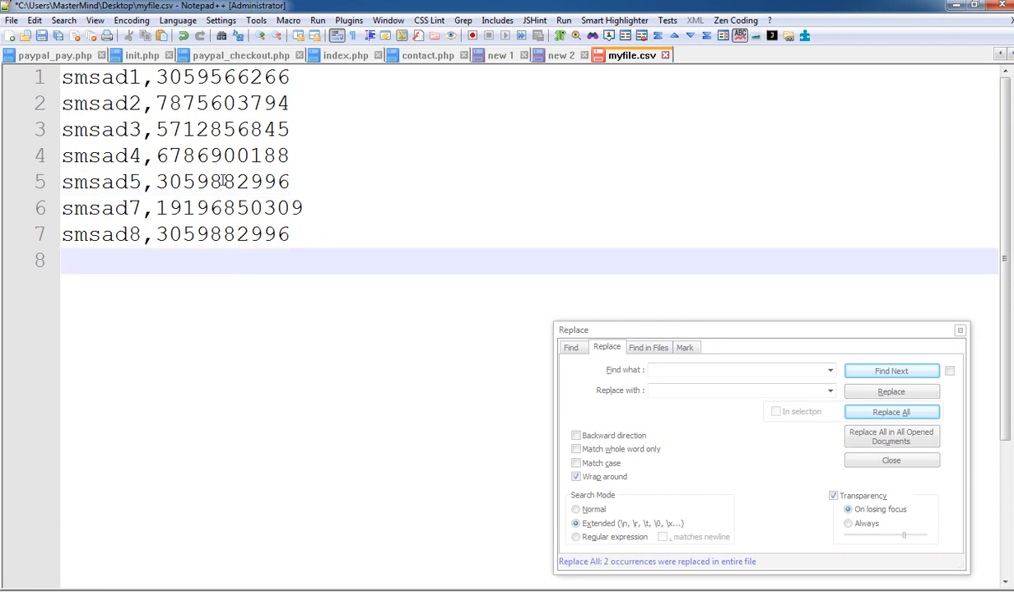
Remove the leading country code 1 from the smsad7 phone number and save myfile.csv
{"action": "left_click", "coordinate": [207, 239]}
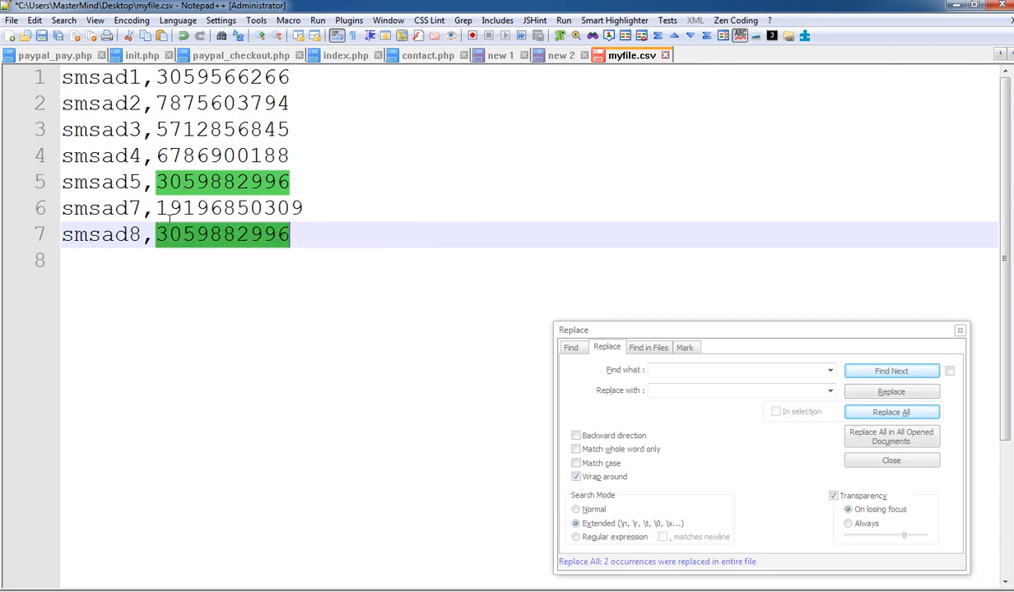
{"action": "left_click", "coordinate": [167, 208]}
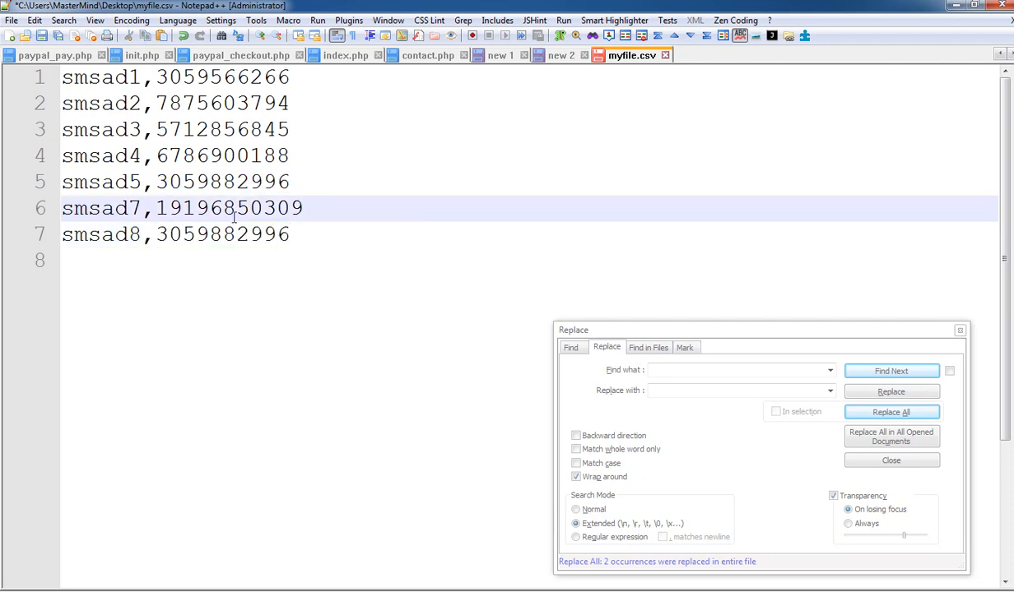
{"action": "mouse_move", "coordinate": [235, 215]}
{"action": "key", "text": "BackSpace"}
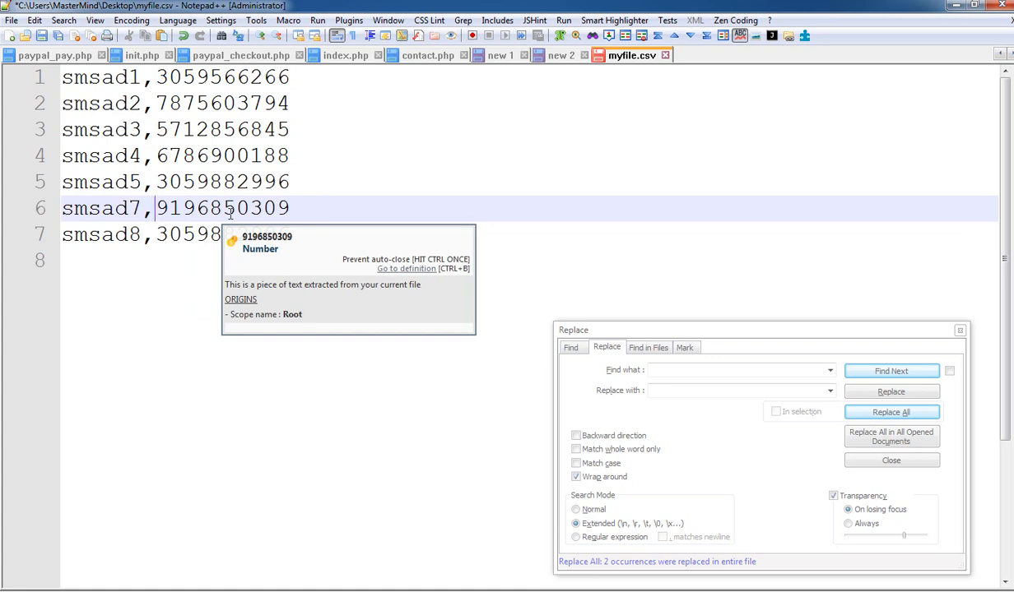
{"action": "left_click", "coordinate": [44, 41]}
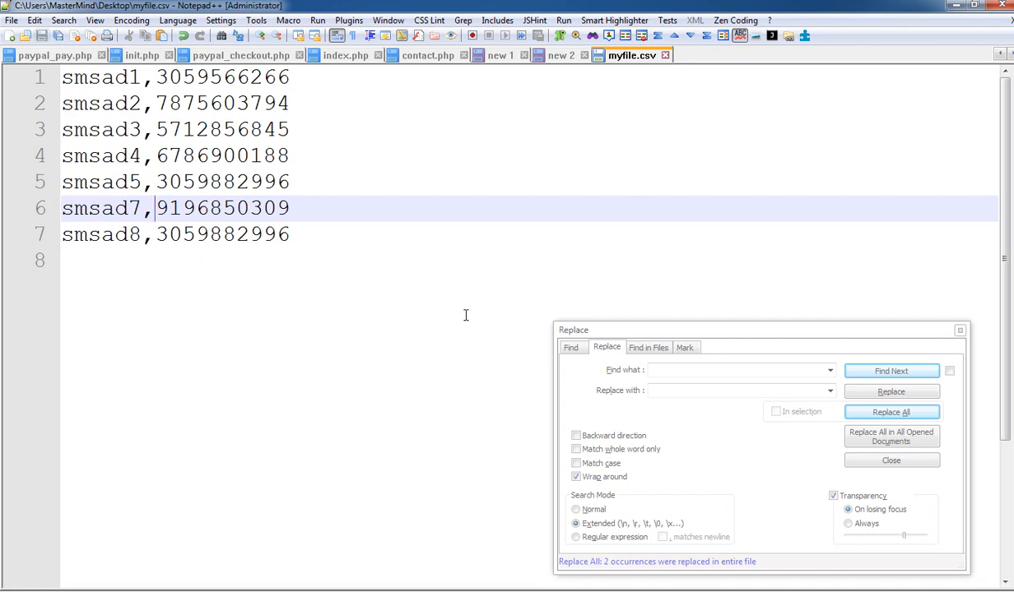
Close myfile.csv in Notepad++, switch to the Desktop folder and reopen the file in Excel
{"action": "left_click", "coordinate": [665, 55]}
{"action": "left_click", "coordinate": [956, 7]}
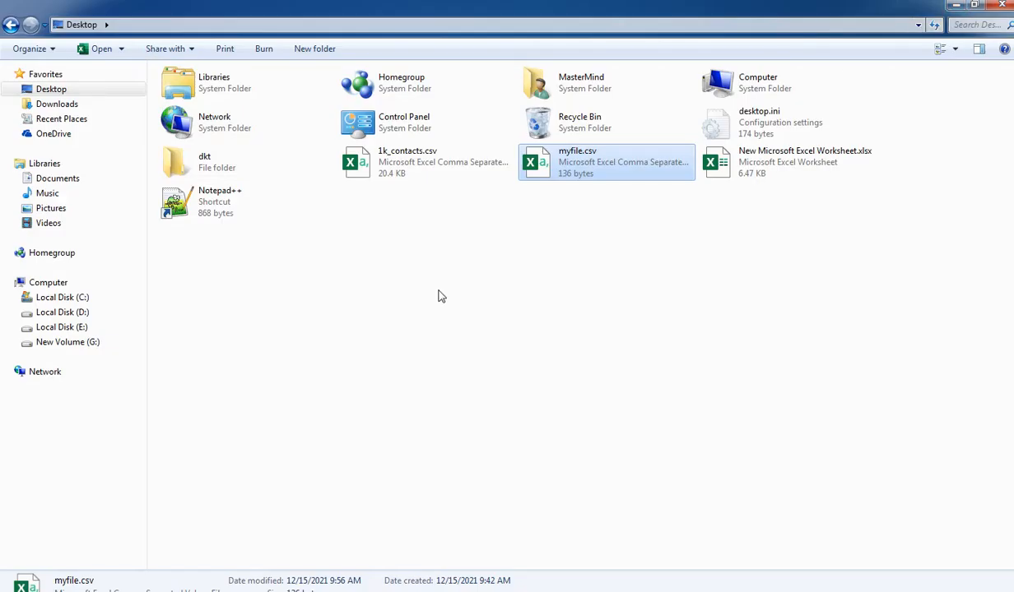
{"action": "double_click", "coordinate": [568, 160]}
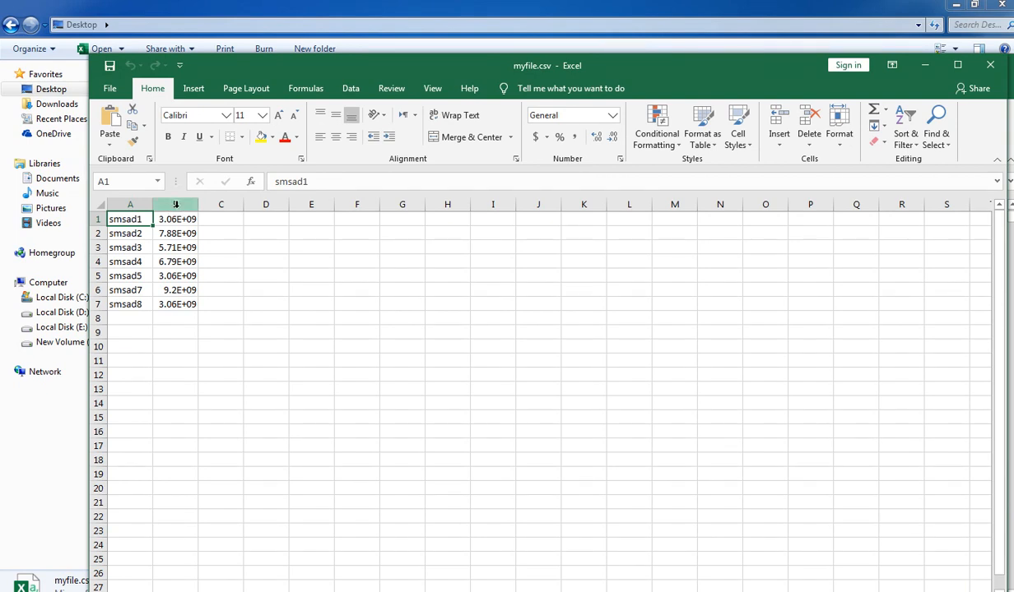
Highlight the duplicate phone numbers in column B with Light Red Fill with Dark Red Text
{"action": "left_click", "coordinate": [175, 205]}
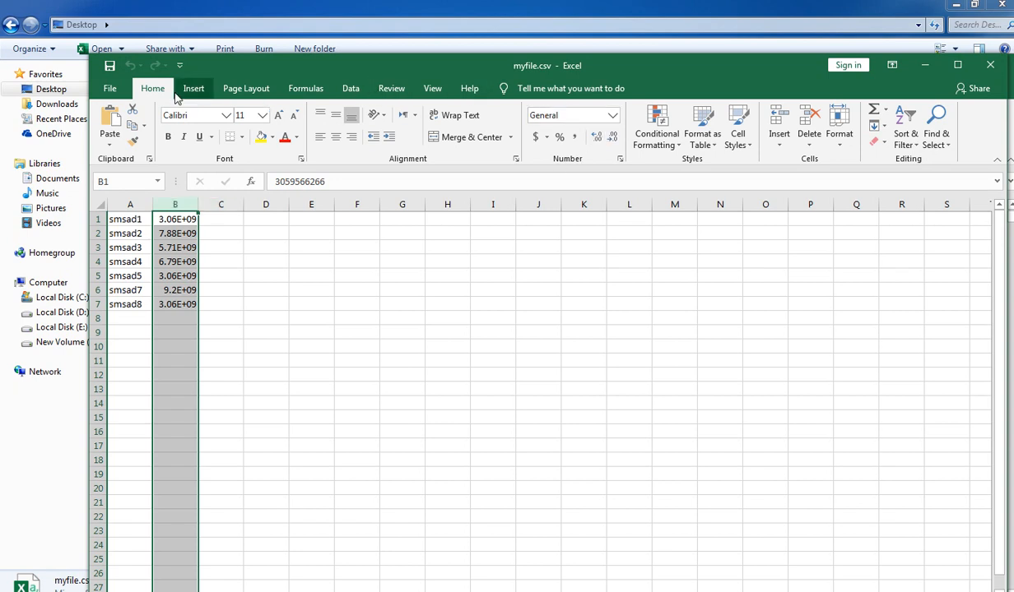
{"action": "left_click", "coordinate": [670, 140]}
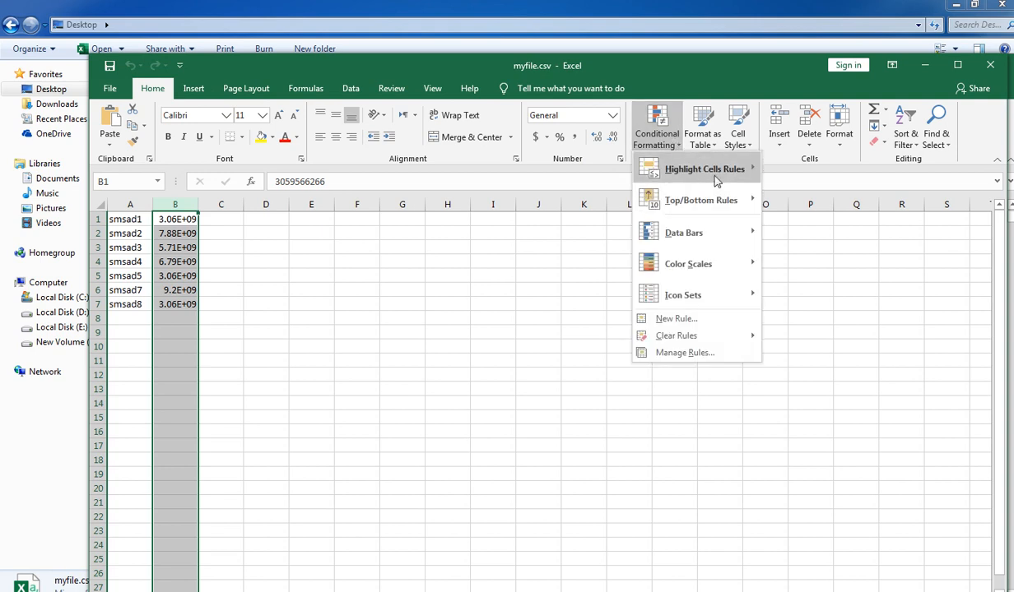
{"action": "mouse_move", "coordinate": [718, 174]}
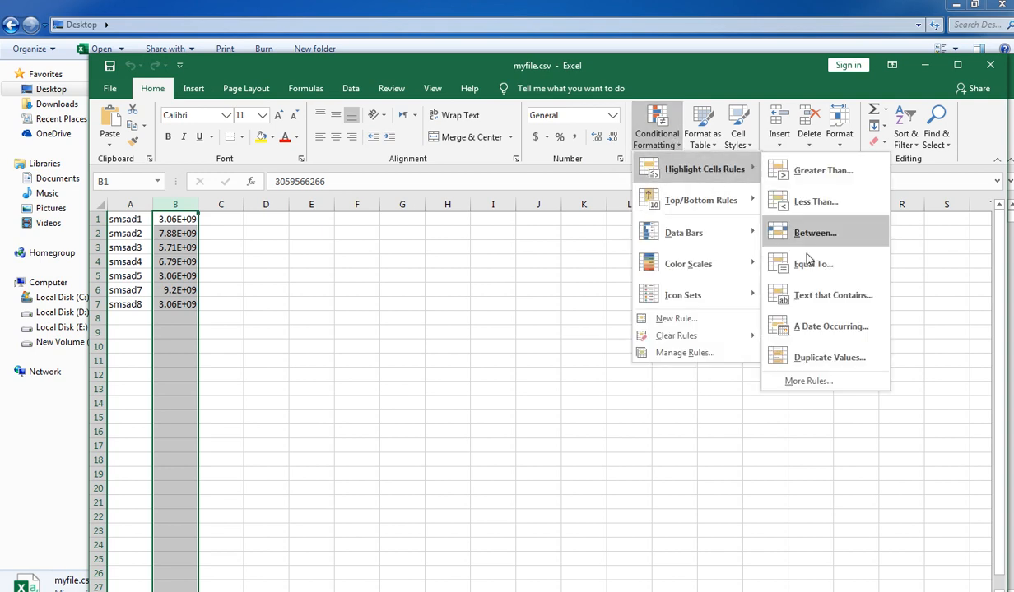
{"action": "left_click", "coordinate": [822, 359]}
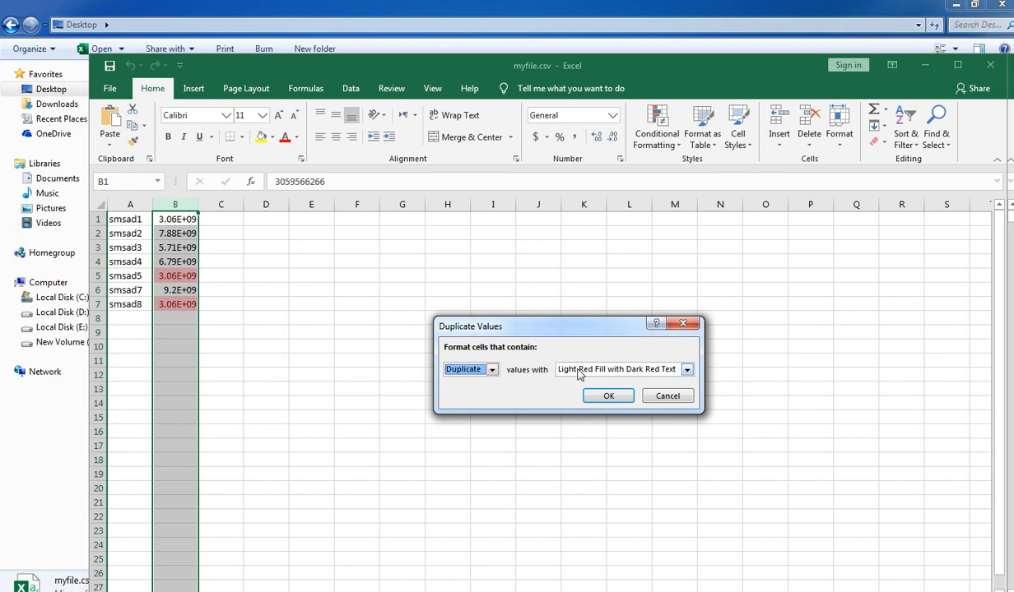
{"action": "left_click", "coordinate": [610, 396]}
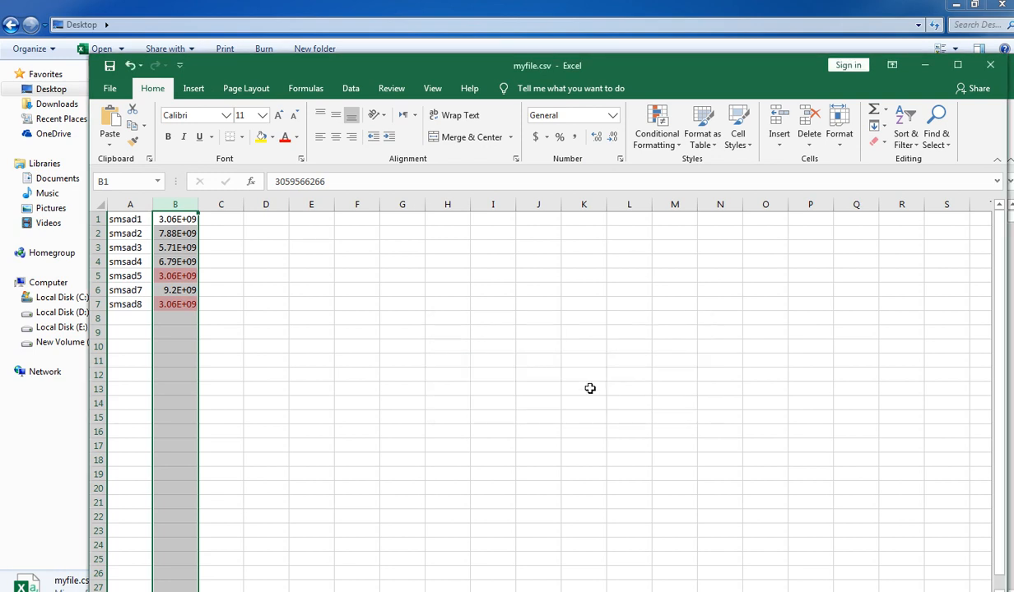
{"action": "left_click", "coordinate": [245, 332]}
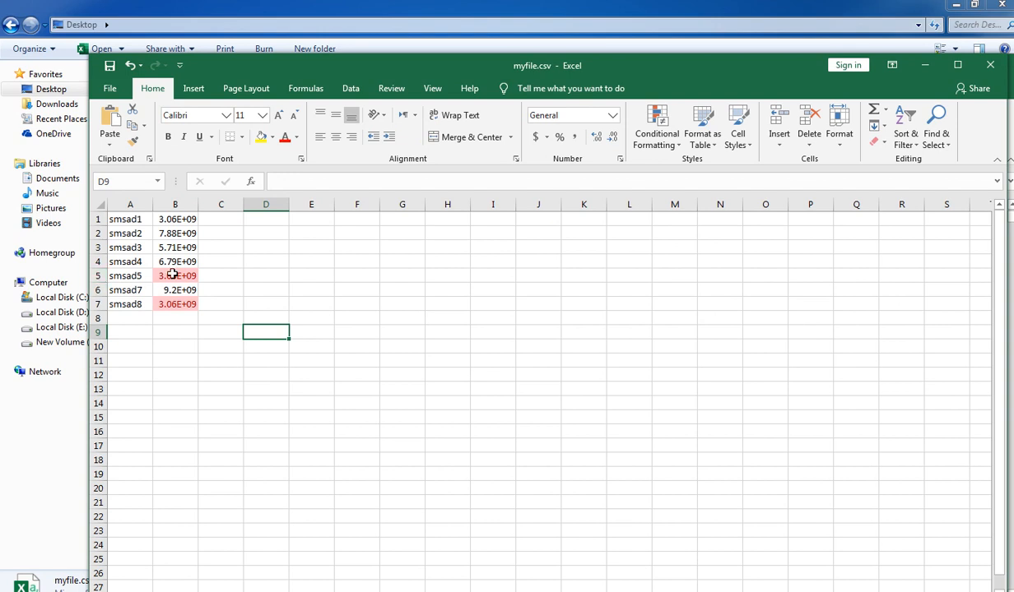
Add a filter to column B and sort it by the duplicate highlight color, continuing with the current selection only
{"action": "left_click", "coordinate": [177, 203]}
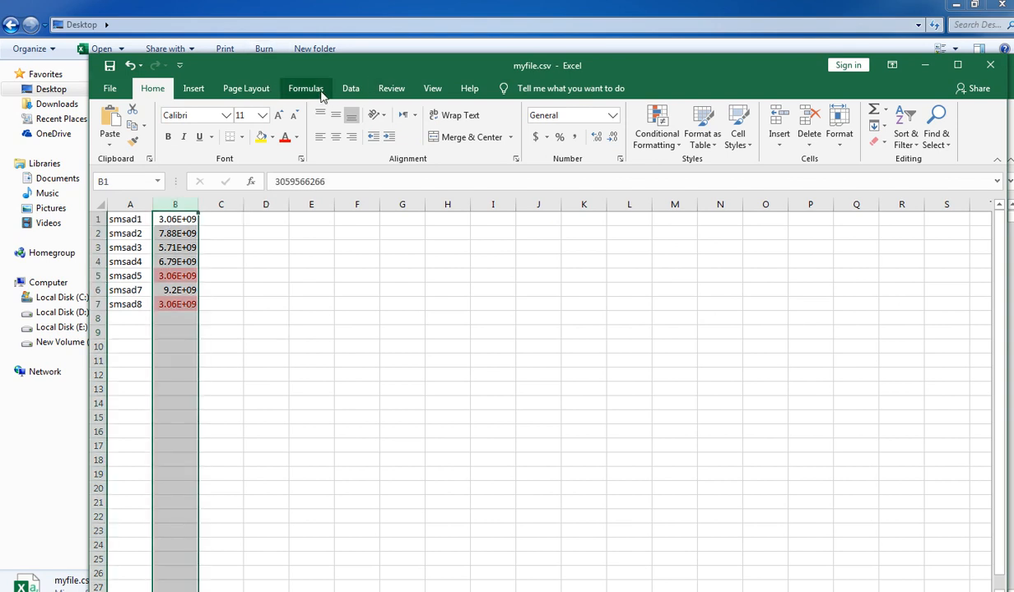
{"action": "left_click", "coordinate": [352, 89]}
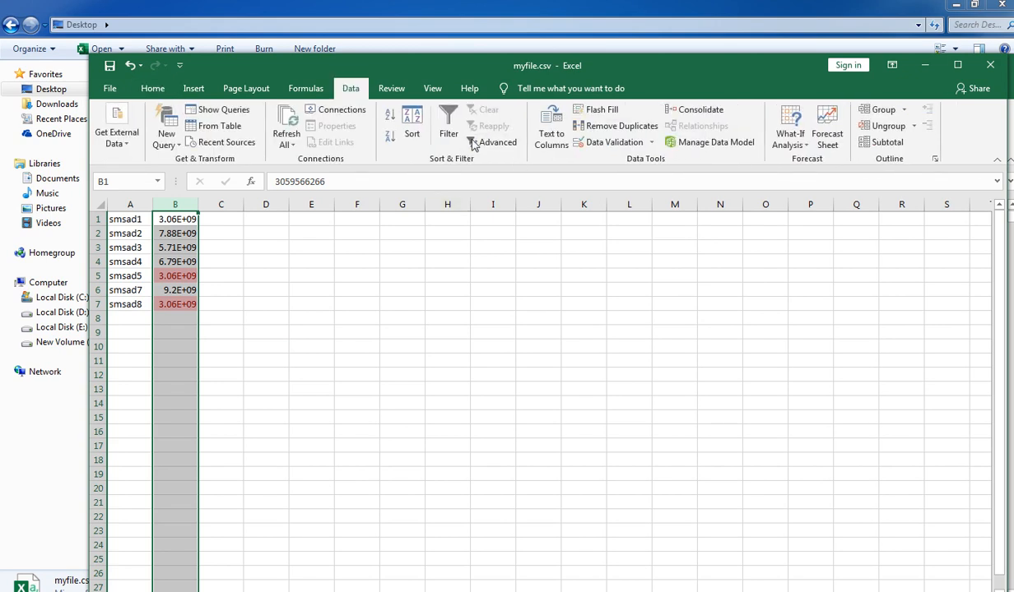
{"action": "left_click", "coordinate": [440, 121]}
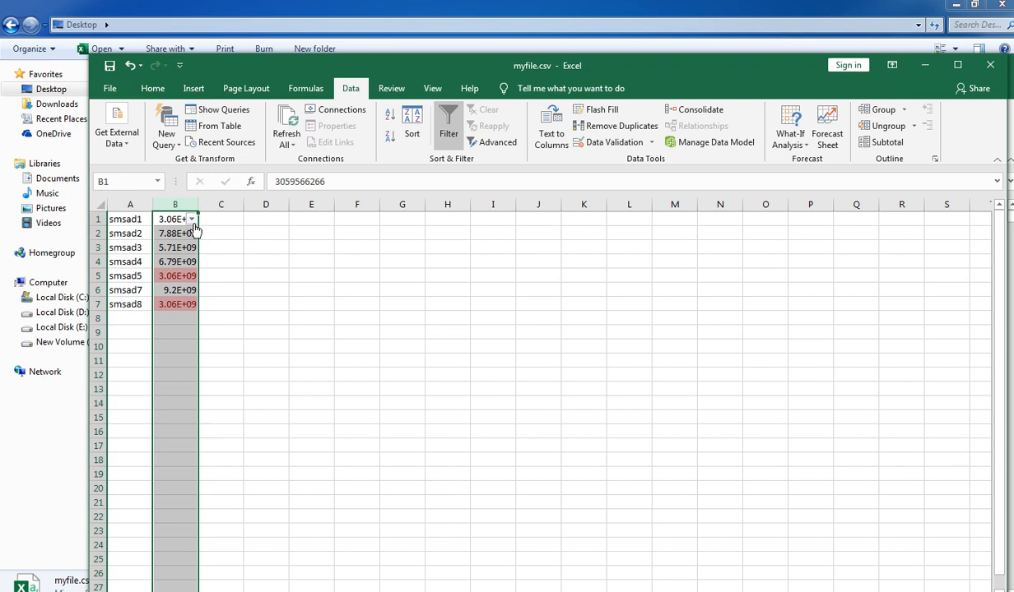
{"action": "left_click", "coordinate": [193, 222]}
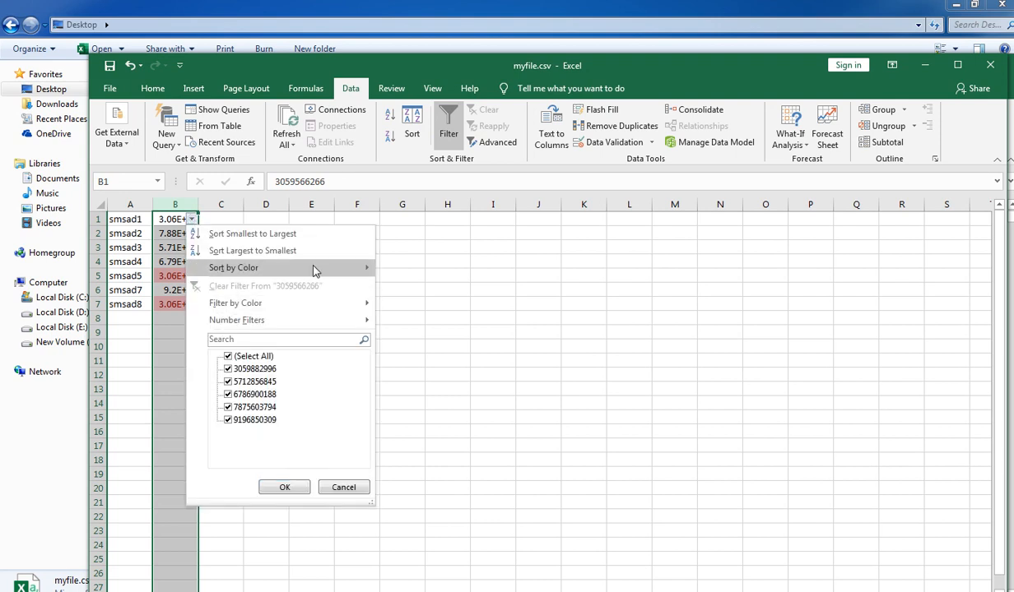
{"action": "mouse_move", "coordinate": [334, 269]}
{"action": "left_click", "coordinate": [415, 286]}
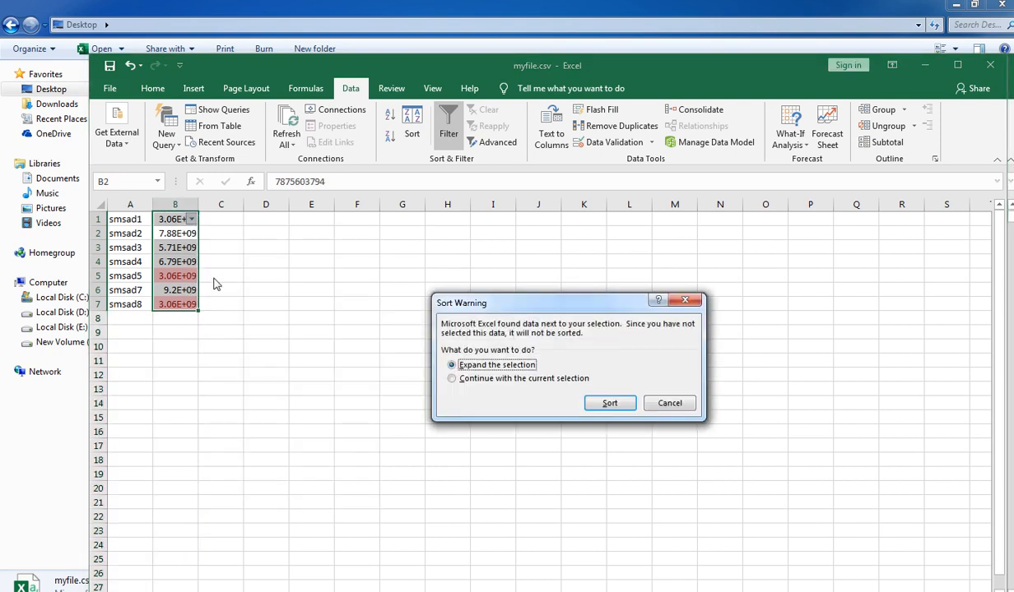
{"action": "left_click", "coordinate": [476, 383]}
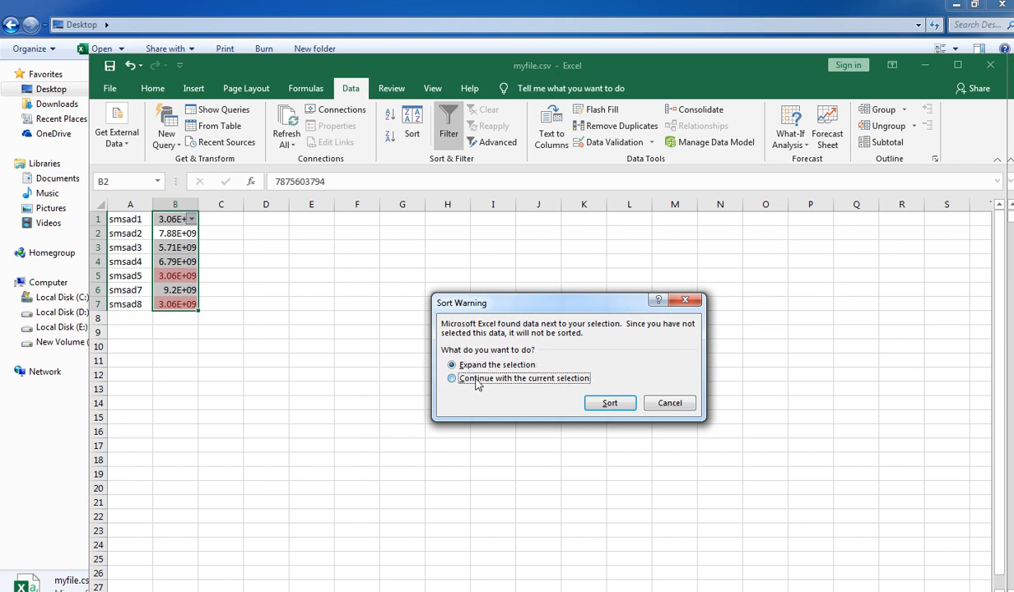
{"action": "left_click", "coordinate": [630, 407]}
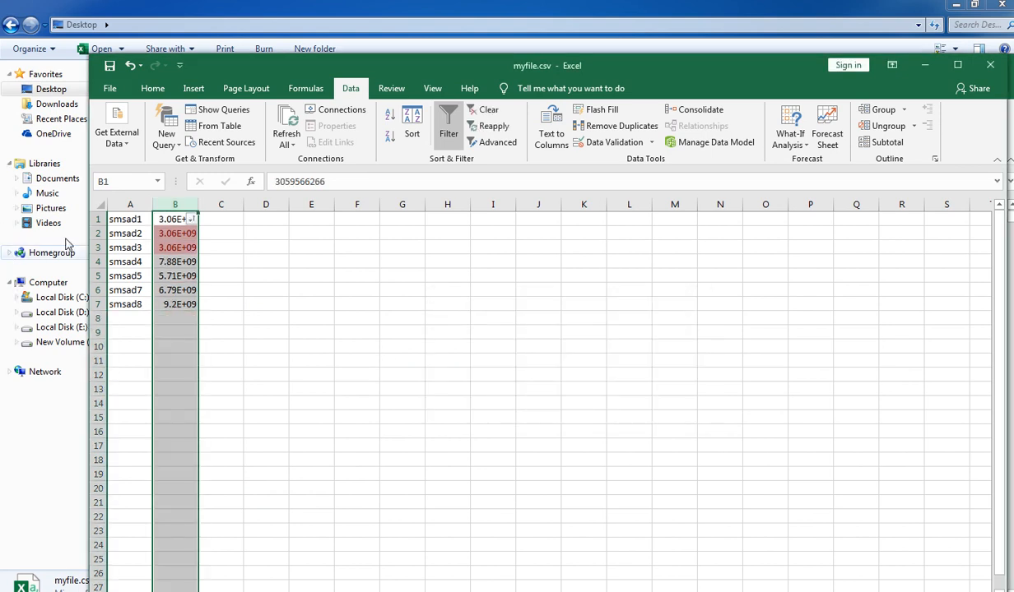
Remove the duplicate rows from the contact list, comparing only Column B
{"action": "left_click", "coordinate": [156, 275]}
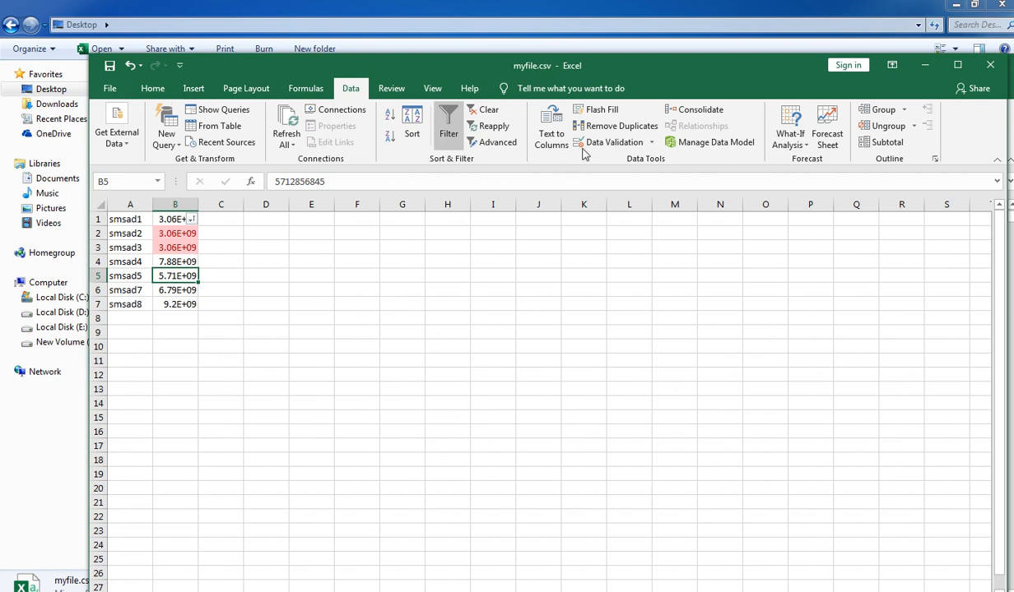
{"action": "left_click", "coordinate": [603, 126]}
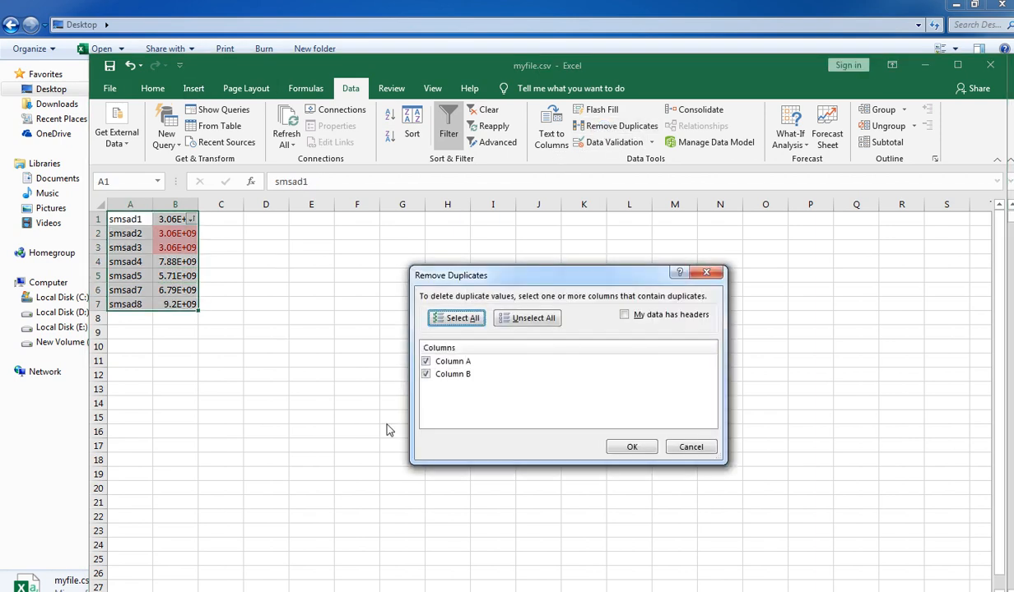
{"action": "left_click", "coordinate": [449, 361]}
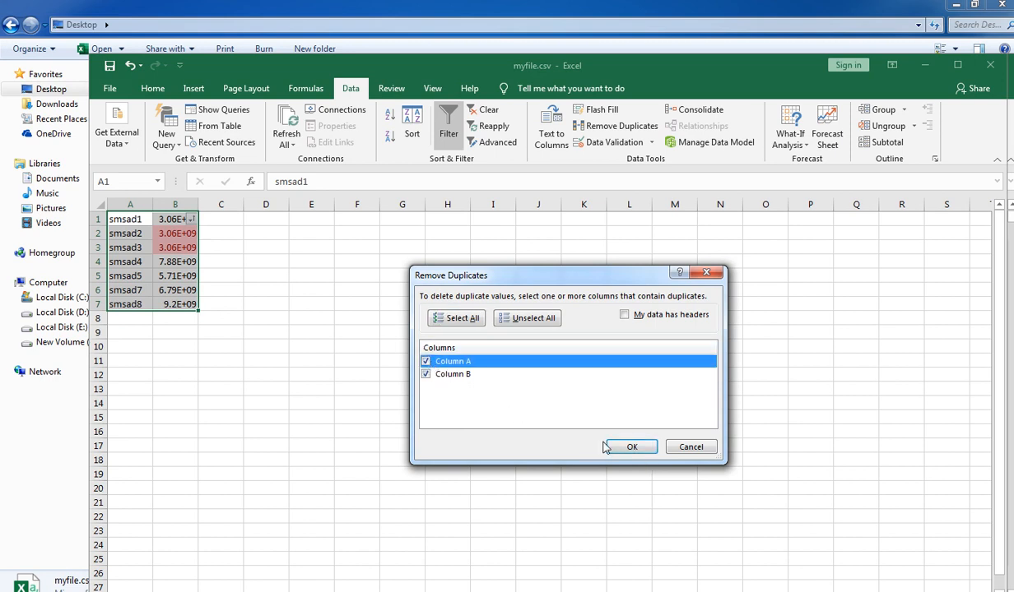
{"action": "left_click", "coordinate": [425, 363]}
{"action": "left_click", "coordinate": [626, 445]}
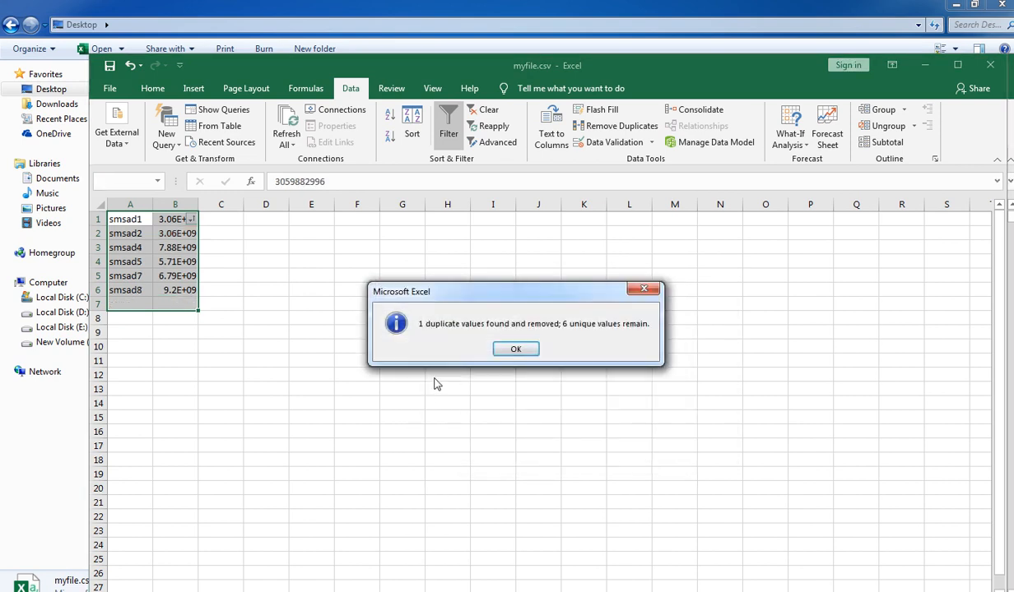
{"action": "left_click", "coordinate": [516, 349]}
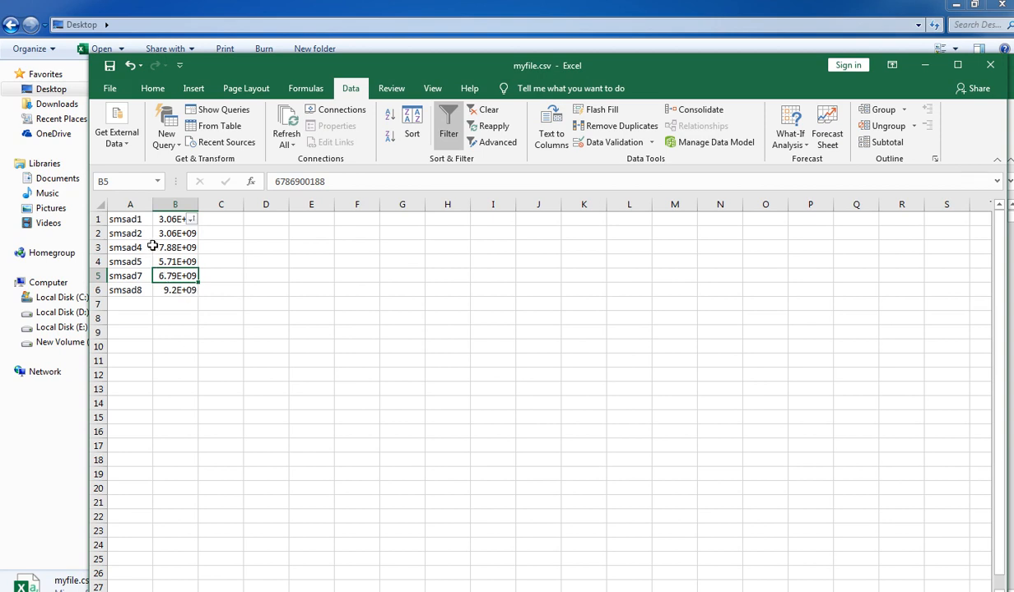
{"action": "left_click", "coordinate": [362, 275]}
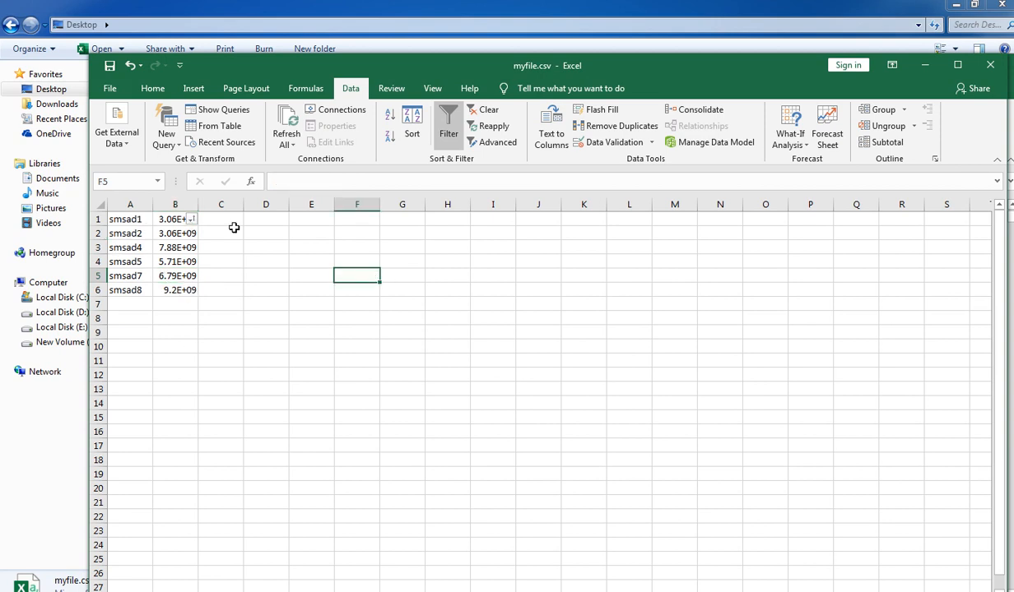
Turn off the filter on column B and autofit its width so the phone numbers display in full
{"action": "left_click", "coordinate": [175, 204]}
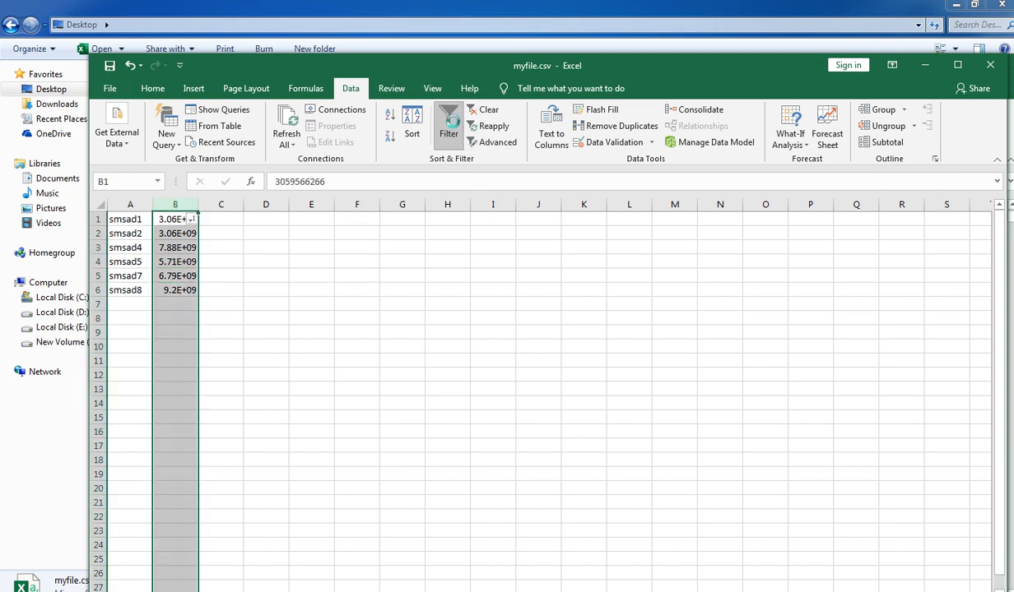
{"action": "left_click", "coordinate": [449, 130]}
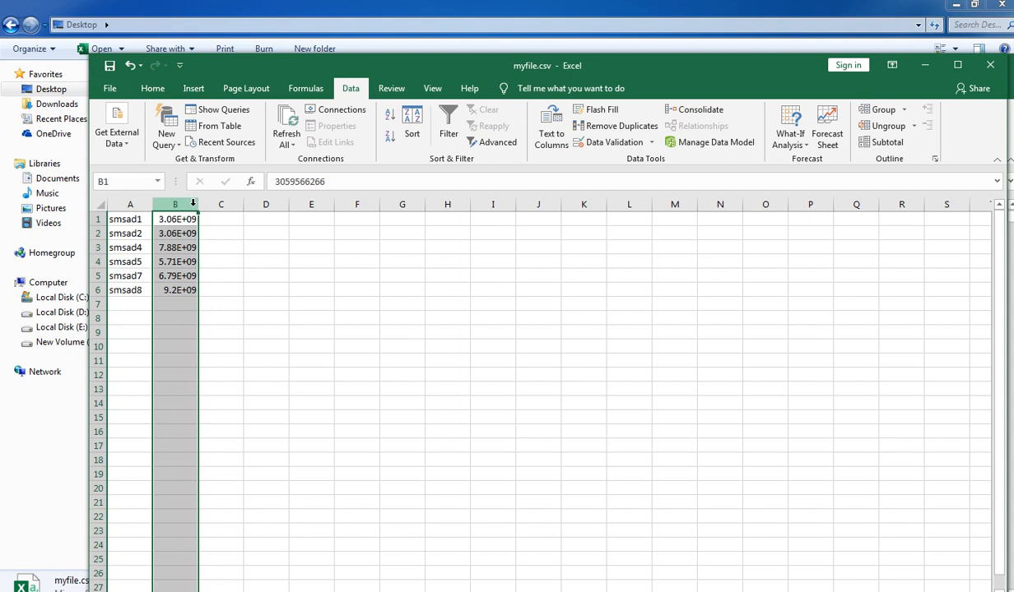
{"action": "double_click", "coordinate": [199, 204]}
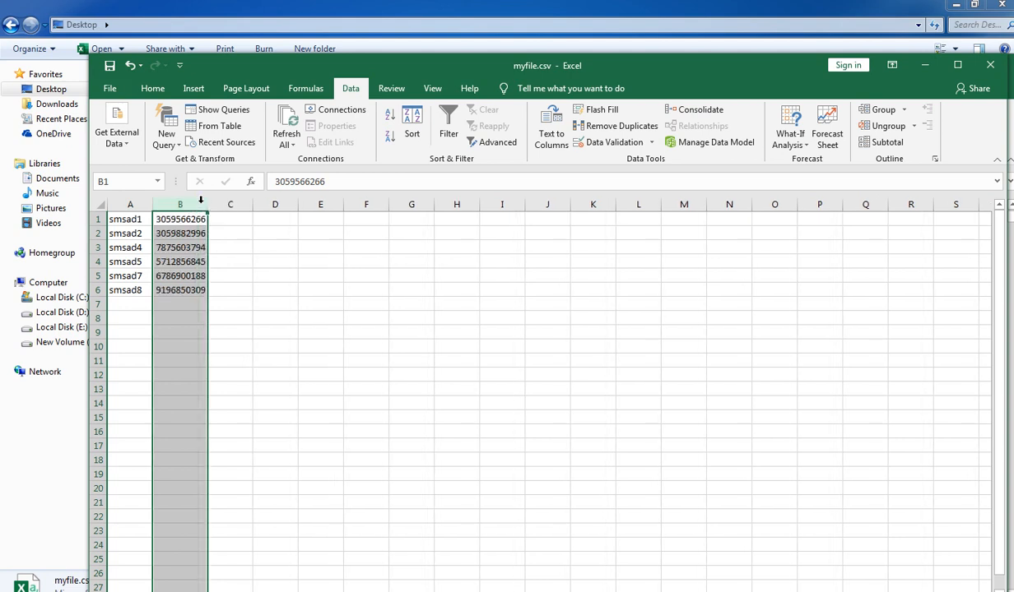
{"action": "left_click", "coordinate": [264, 346]}
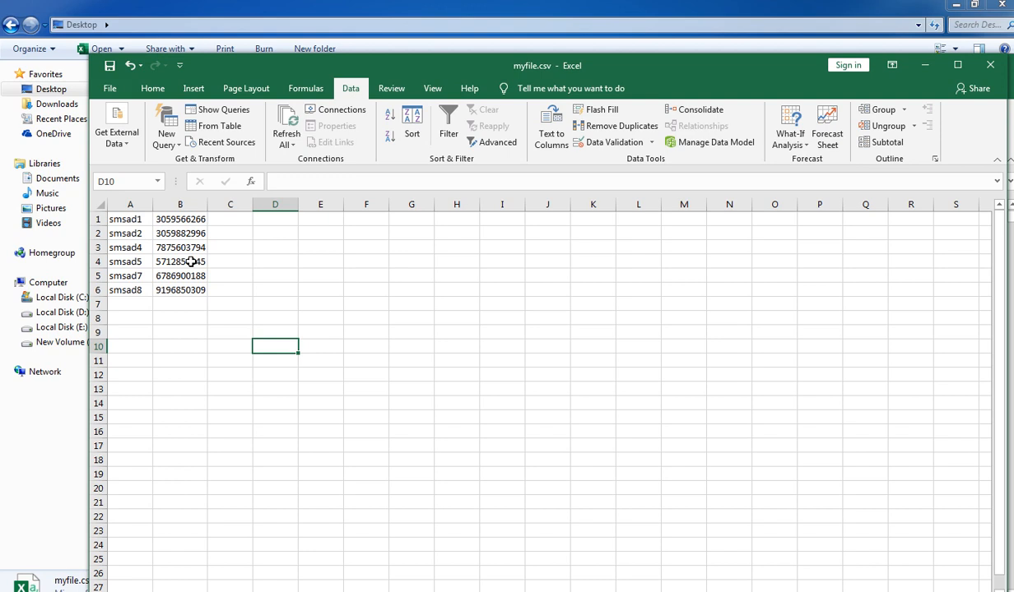
Save myfile.csv, keeping the CSV UTF-8 (Comma delimited) format
{"action": "left_click", "coordinate": [113, 89]}
{"action": "left_click", "coordinate": [130, 252]}
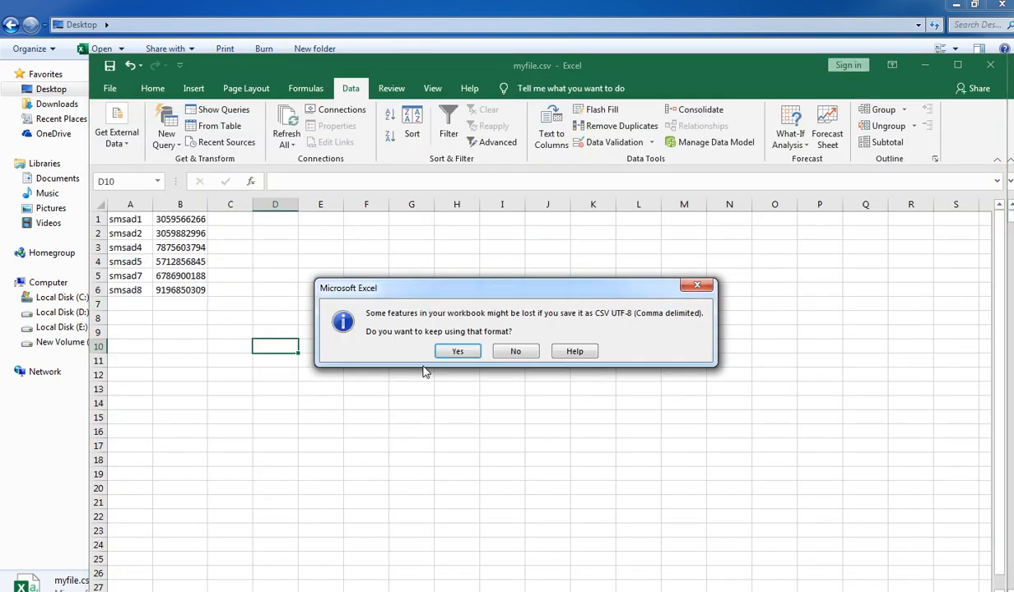
{"action": "left_click", "coordinate": [451, 352]}
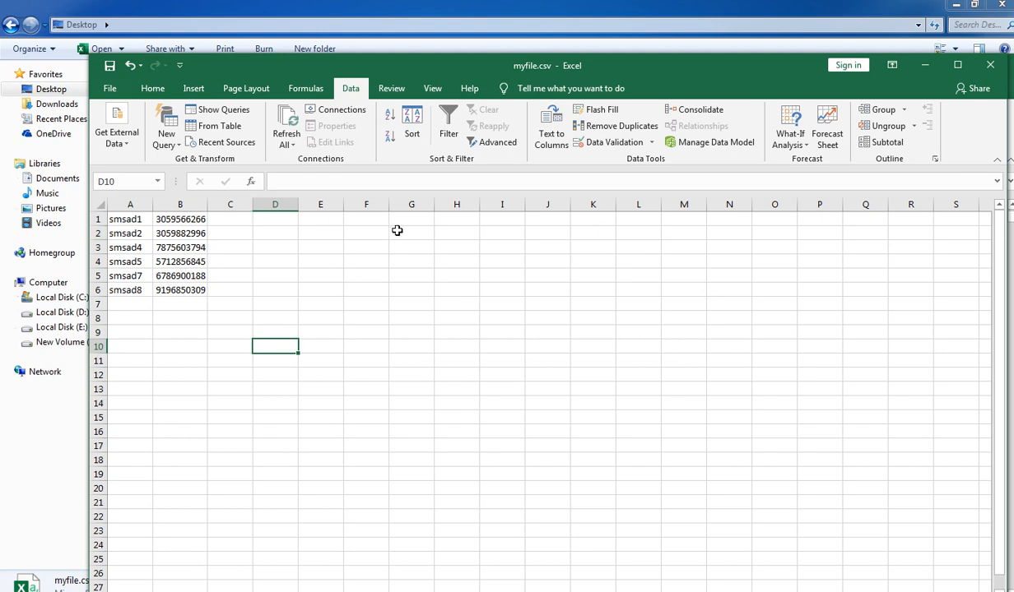
Enter the stray text dfgfd in cell H1 and save the file again in CSV UTF-8 format
{"action": "double_click", "coordinate": [456, 218]}
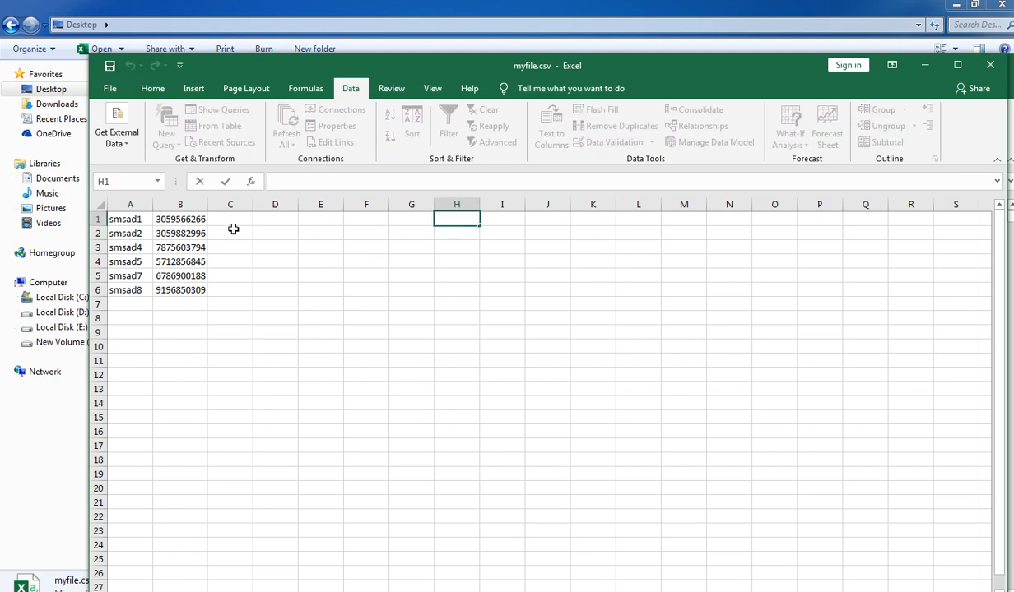
{"action": "type", "text": "dfgfd"}
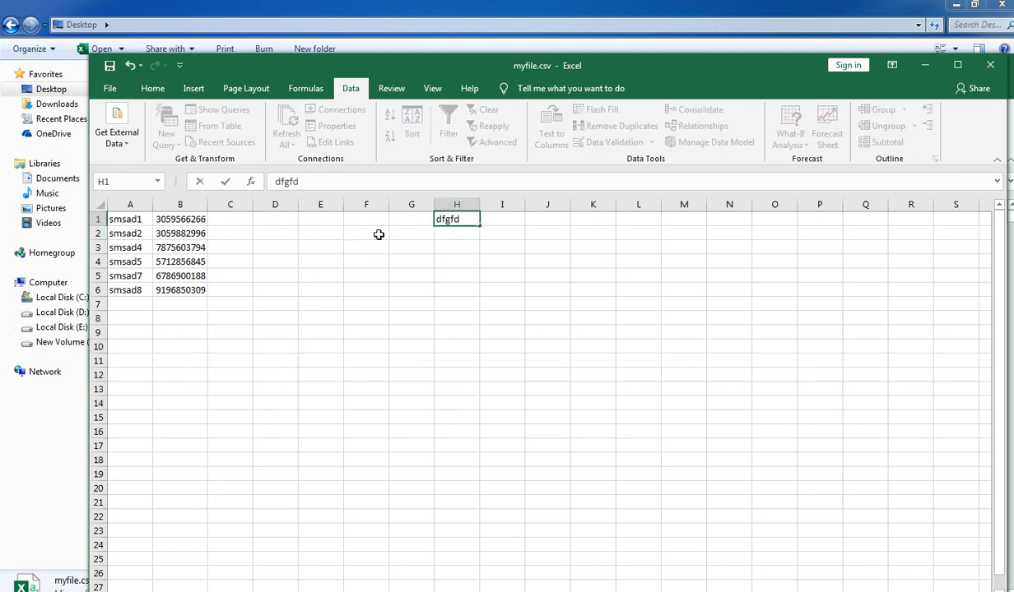
{"action": "left_click", "coordinate": [113, 93]}
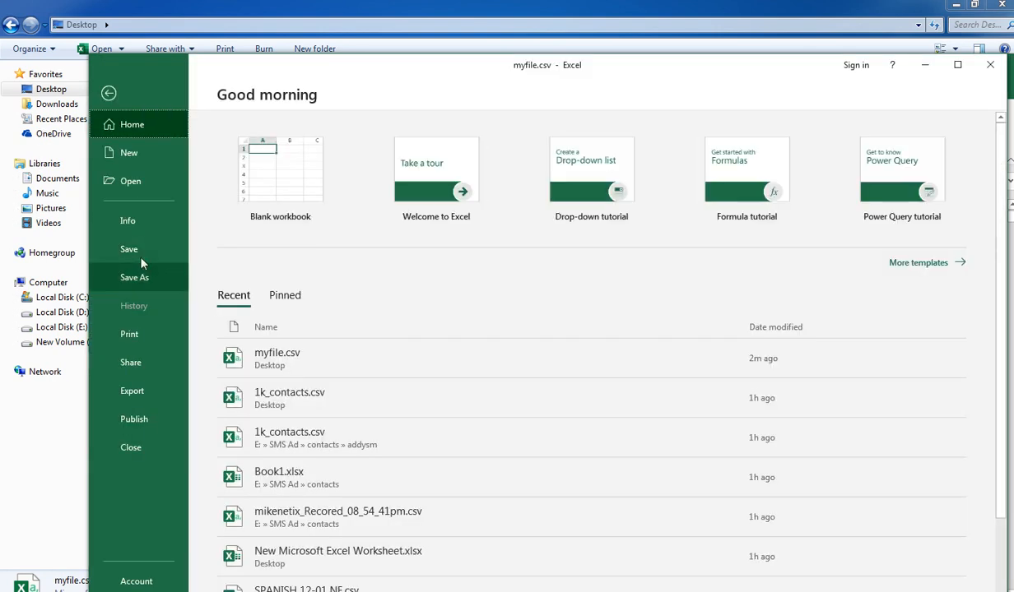
{"action": "left_click", "coordinate": [136, 248]}
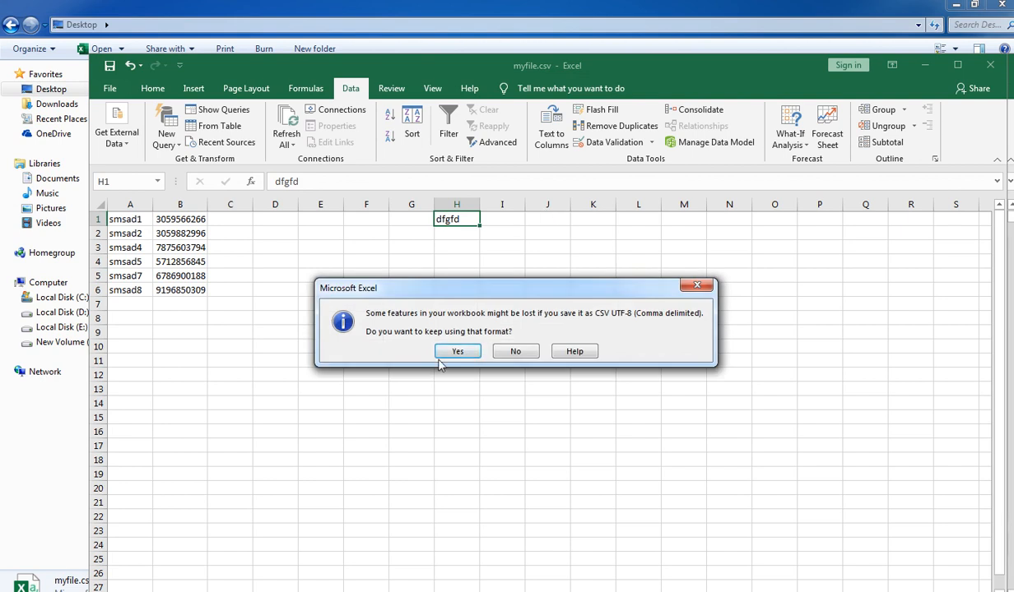
{"action": "left_click", "coordinate": [441, 355]}
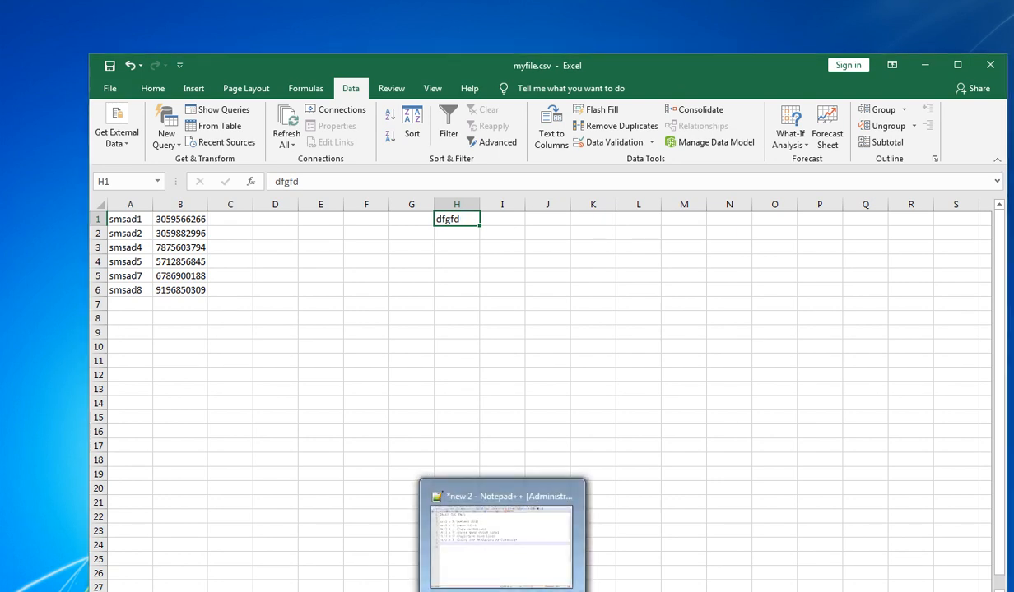
Switch to the Desktop folder in the file explorer and open myfile.csv for editing in Notepad++
{"action": "left_click", "coordinate": [532, 567]}
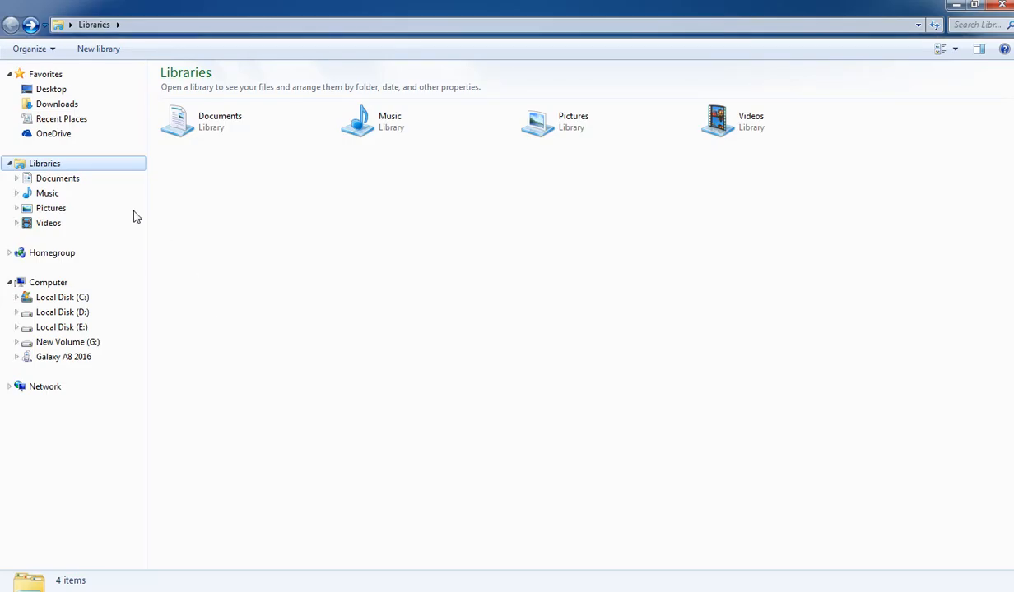
{"action": "left_click", "coordinate": [49, 89]}
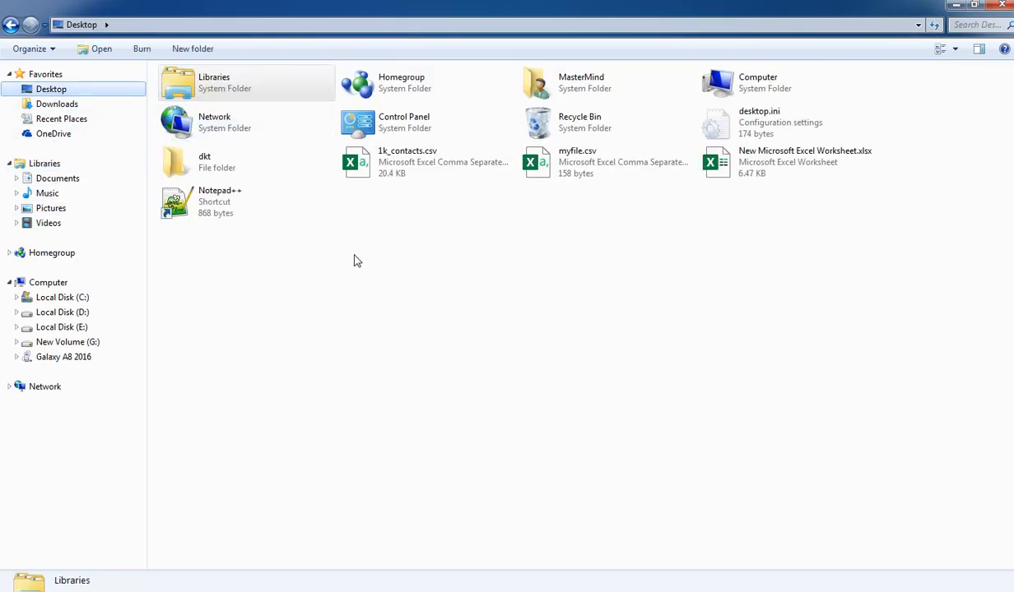
{"action": "left_click", "coordinate": [390, 167]}
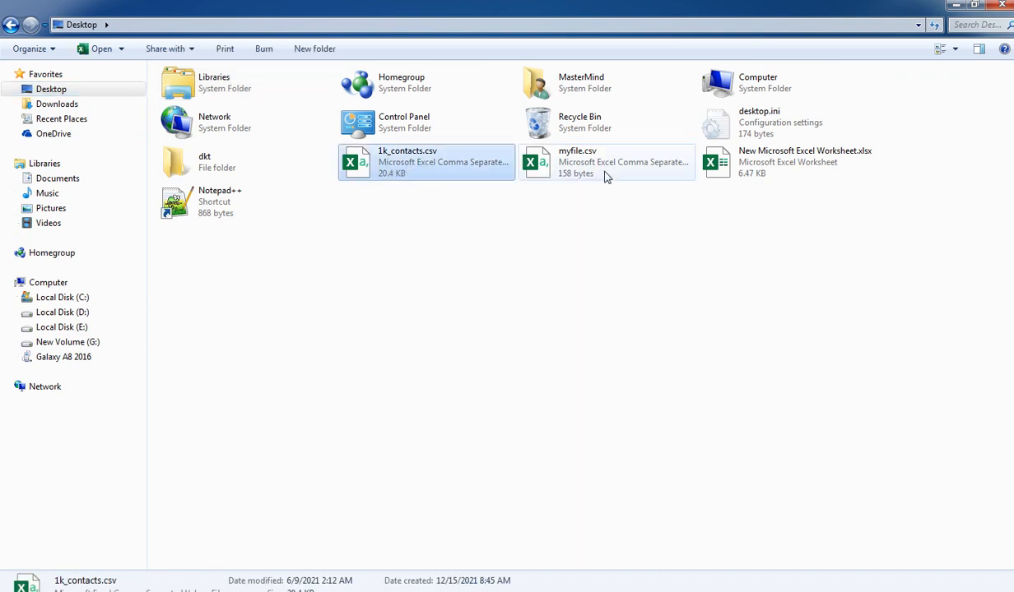
{"action": "left_click", "coordinate": [531, 162]}
{"action": "right_click", "coordinate": [578, 158]}
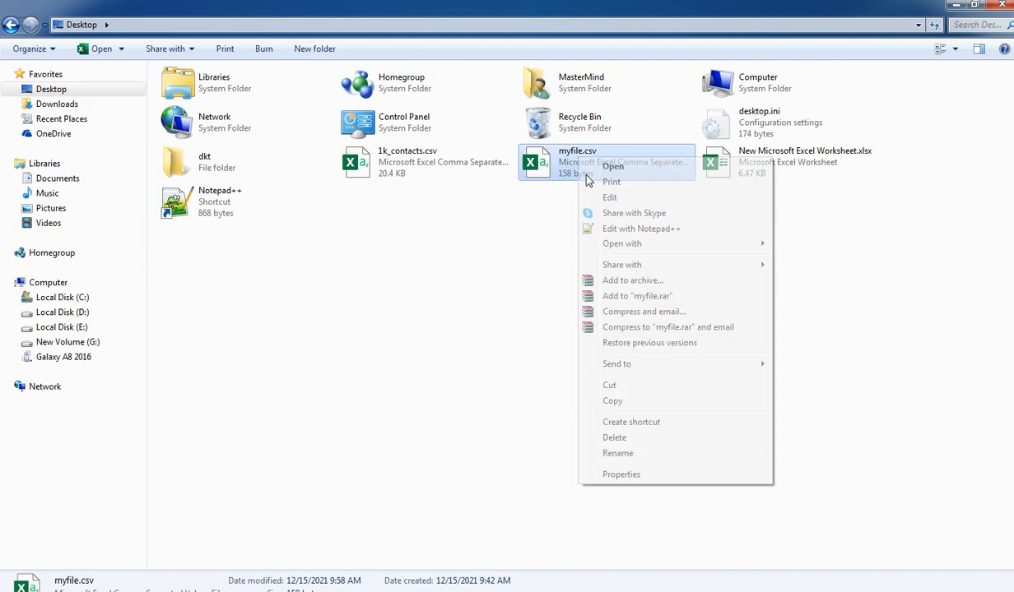
{"action": "left_click", "coordinate": [612, 232]}
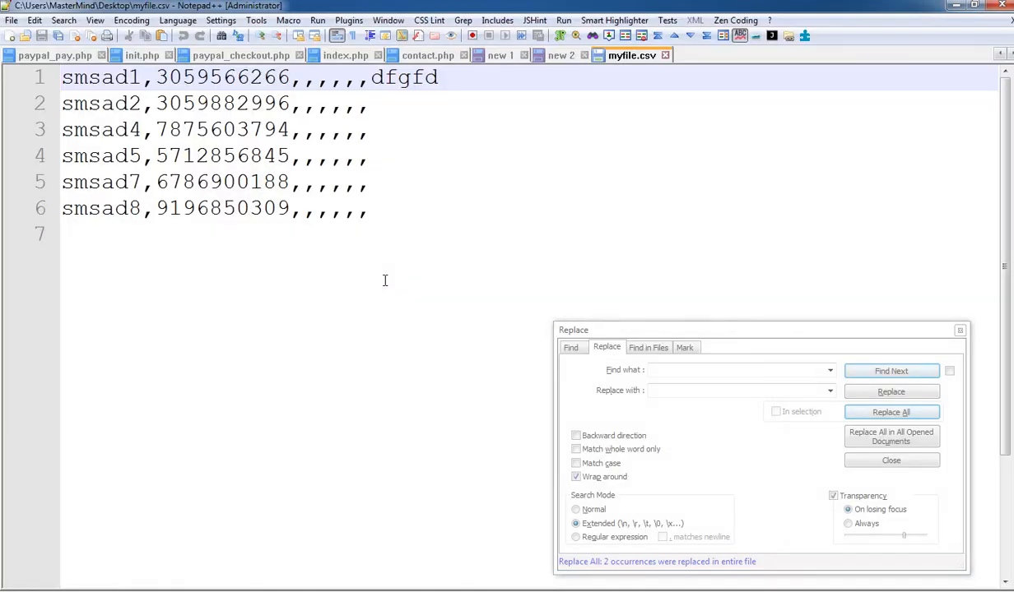
{"action": "double_click", "coordinate": [335, 140]}
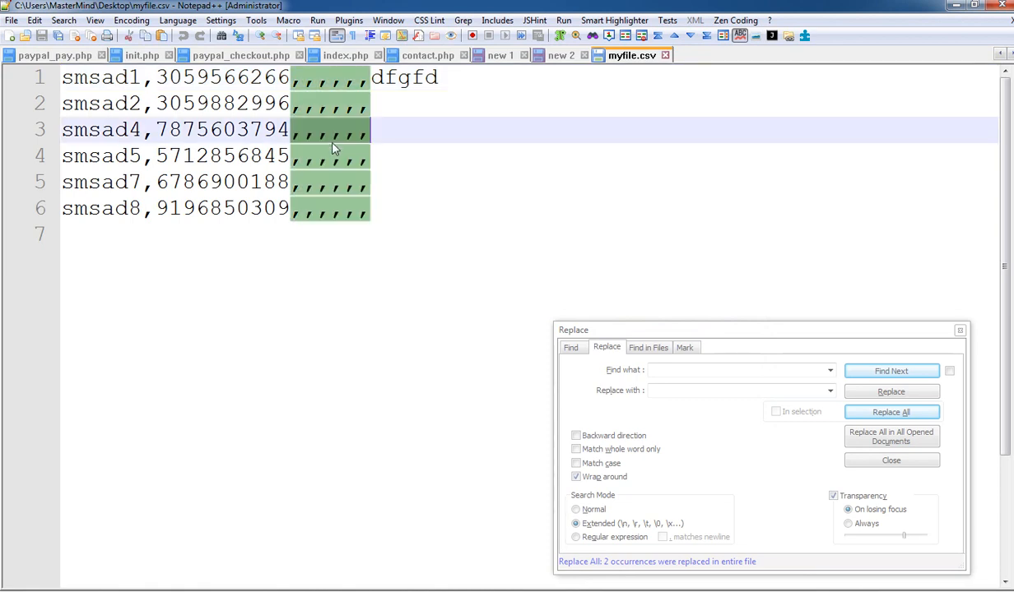
{"action": "left_click", "coordinate": [345, 213]}
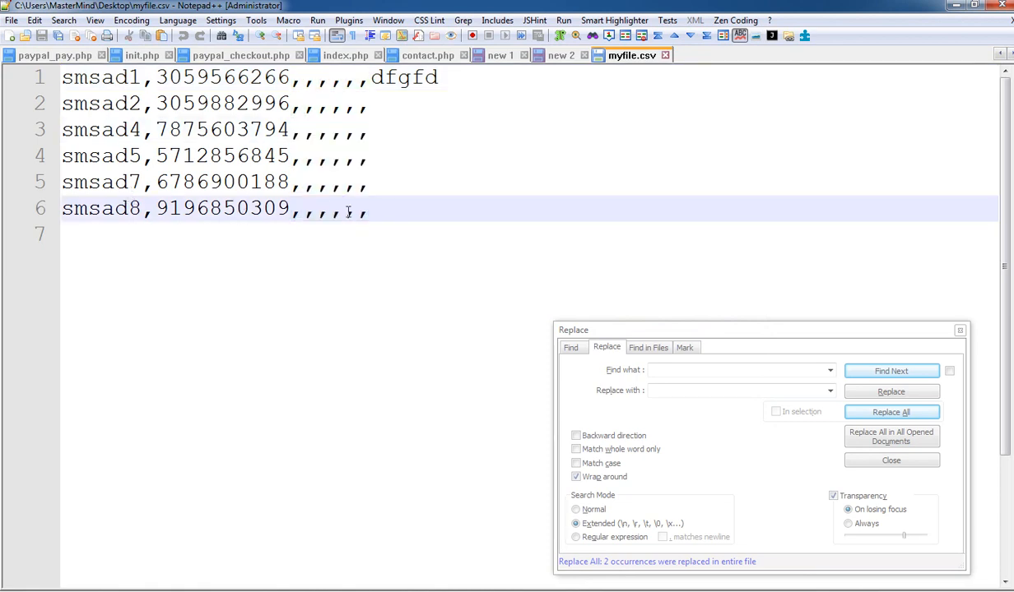
{"action": "left_click_drag", "start_coordinate": [375, 215], "coordinate": [292, 213]}
{"action": "left_click", "coordinate": [305, 213]}
{"action": "left_click", "coordinate": [345, 214]}
Delete the stray text dfgfd from the end of line 1 in myfile.csv
{"action": "left_click_drag", "start_coordinate": [372, 85], "coordinate": [487, 91]}
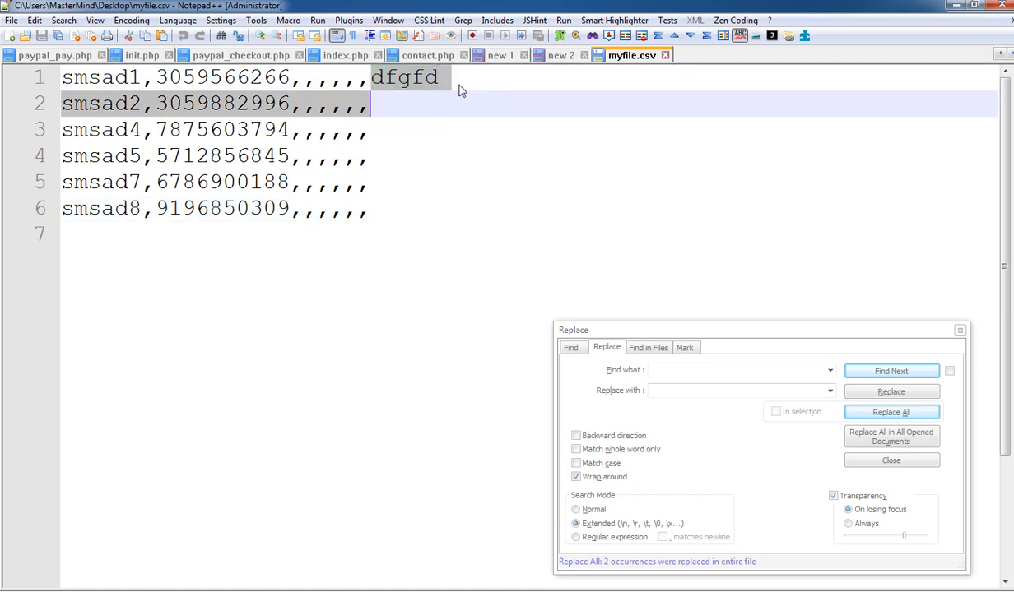
{"action": "left_click", "coordinate": [455, 82]}
{"action": "key", "text": "BackSpace"}
{"action": "key", "text": "BackSpace"}
{"action": "key", "text": "BackSpace"}
{"action": "key", "text": "BackSpace"}
{"action": "key", "text": "BackSpace"}
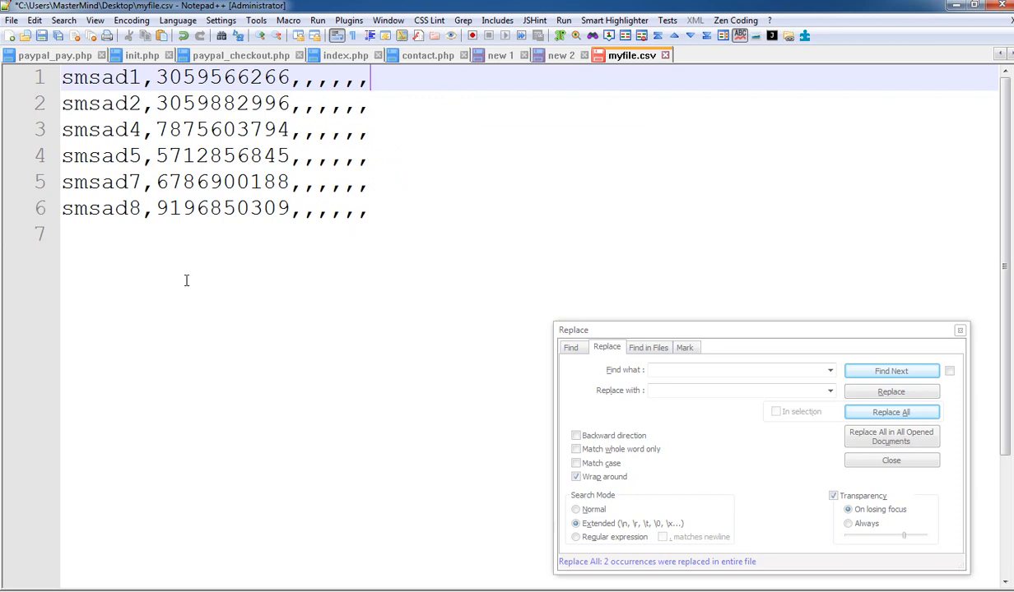
Consult the cleaning checklist in new 1 and remove the empty line 7 at the end of myfile.csv
{"action": "left_click", "coordinate": [119, 246]}
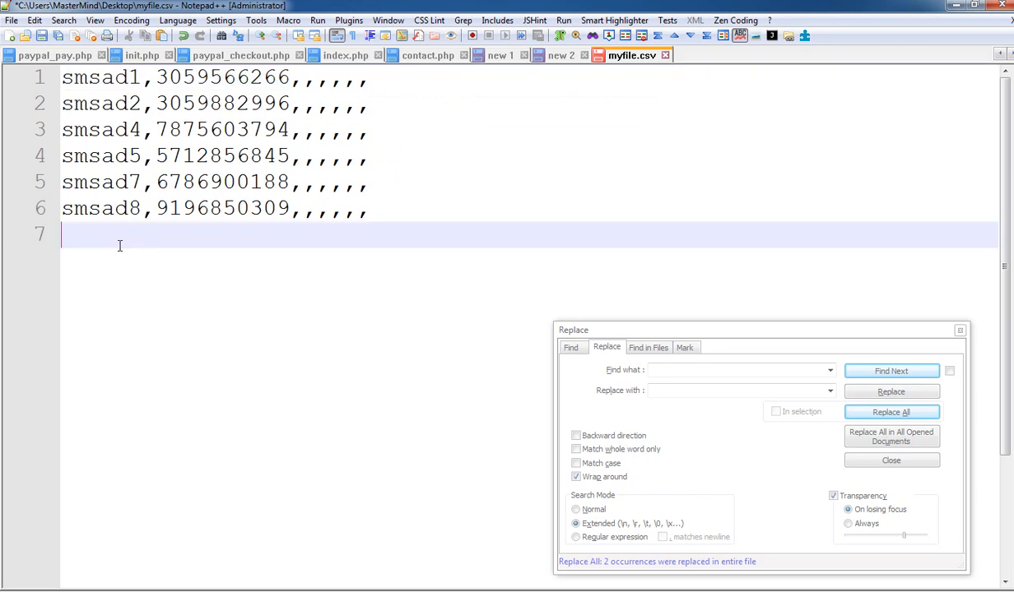
{"action": "left_click", "coordinate": [494, 59]}
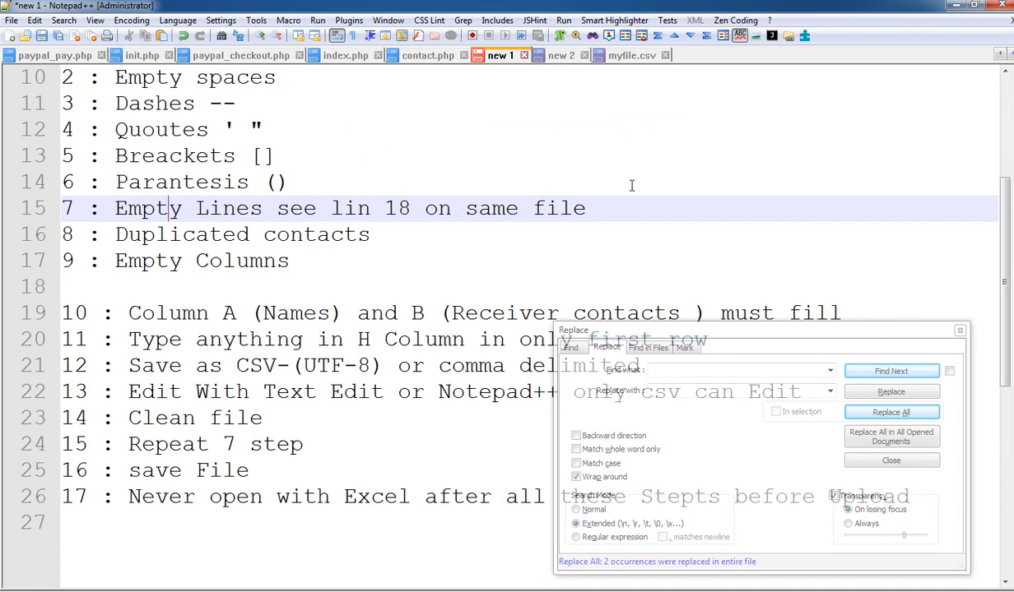
{"action": "left_click", "coordinate": [615, 57]}
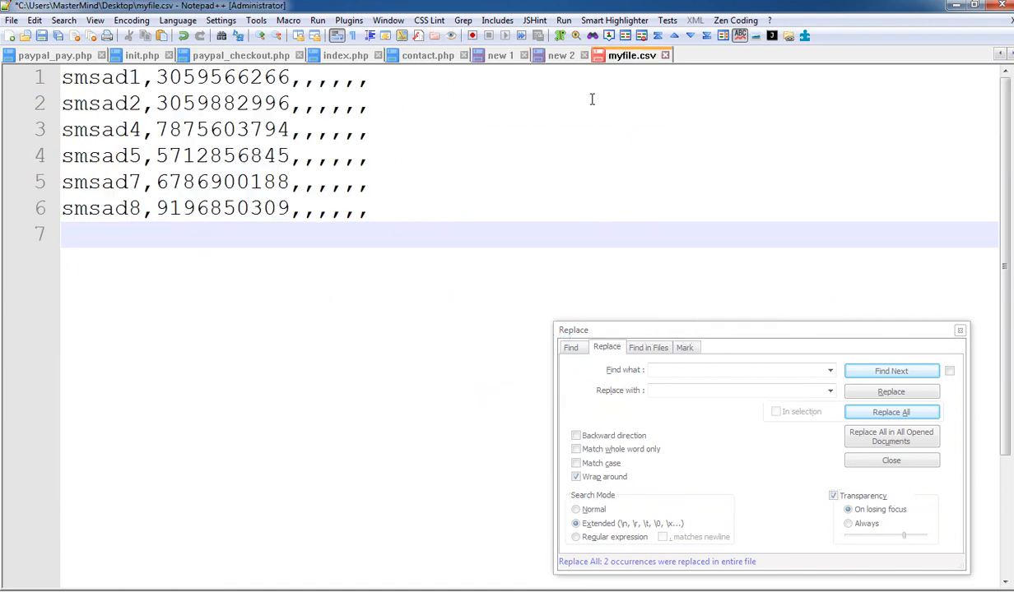
{"action": "key", "text": "BackSpace"}
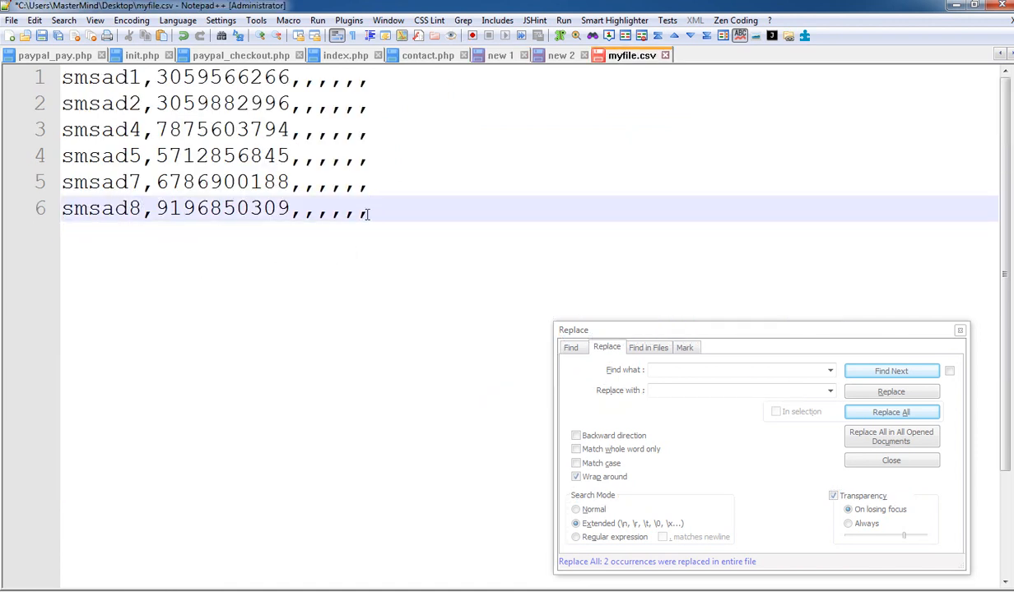
Switch to the SMSAd dashboard in Chrome and open the Upload section of the Contacts Upload center
{"action": "mouse_move", "coordinate": [198, 142]}
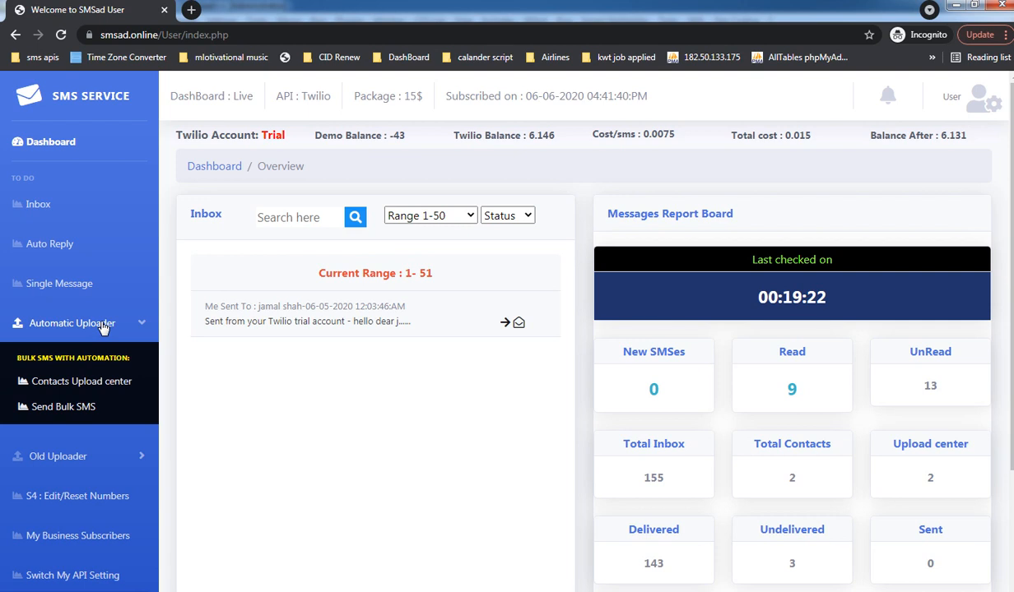
{"action": "left_click", "coordinate": [87, 381]}
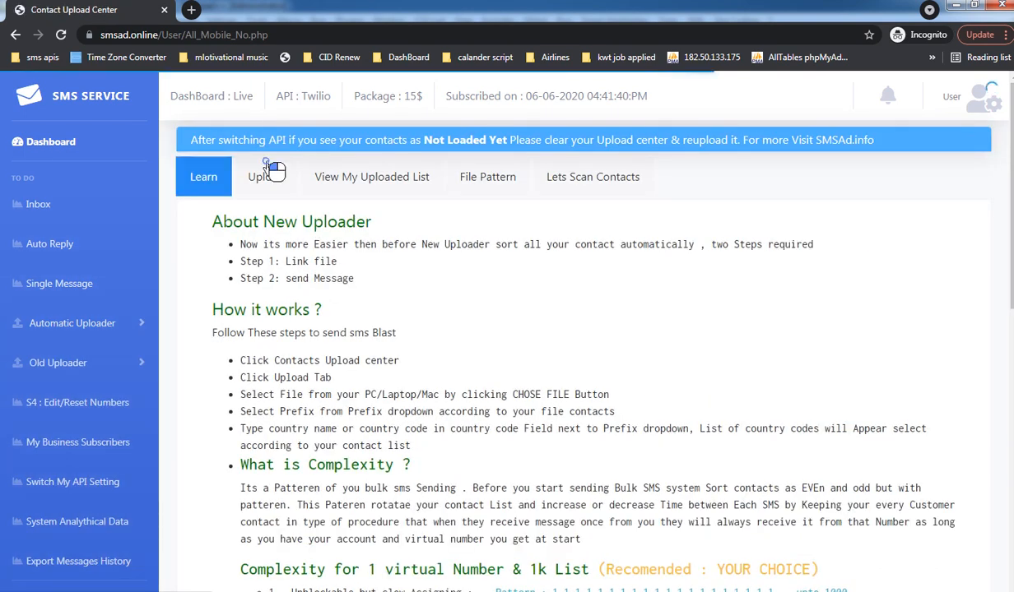
{"action": "left_click", "coordinate": [265, 178]}
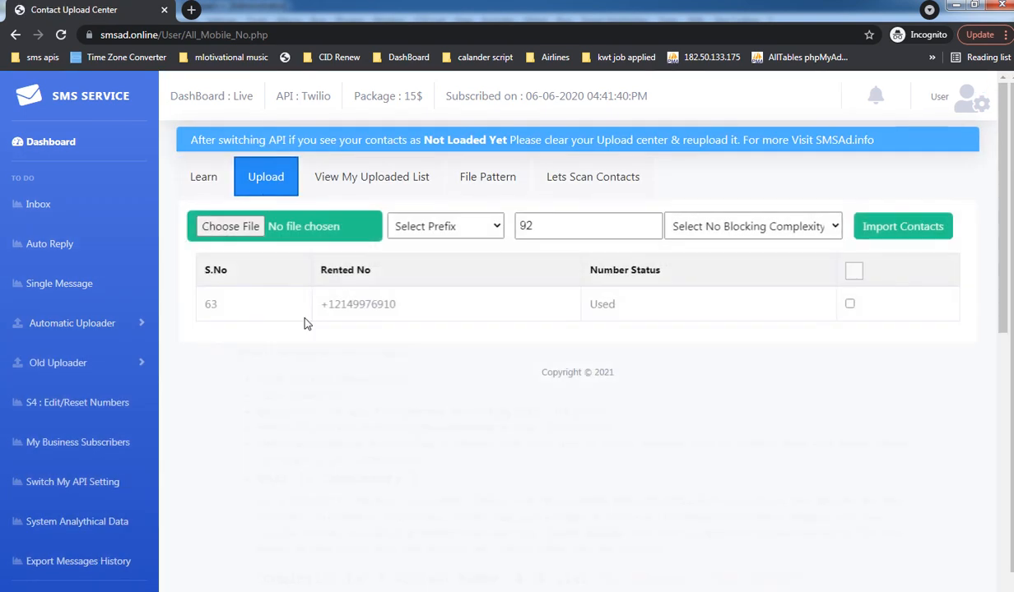
Choose myfile.csv from the Desktop folder as the contacts file and read the file check message
{"action": "left_click", "coordinate": [301, 238]}
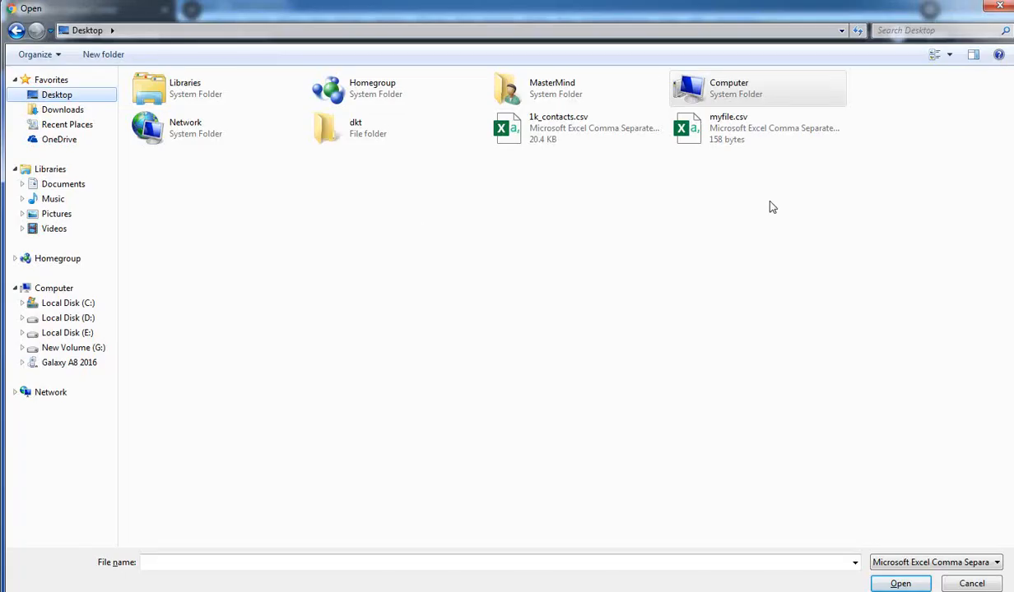
{"action": "left_click", "coordinate": [716, 140]}
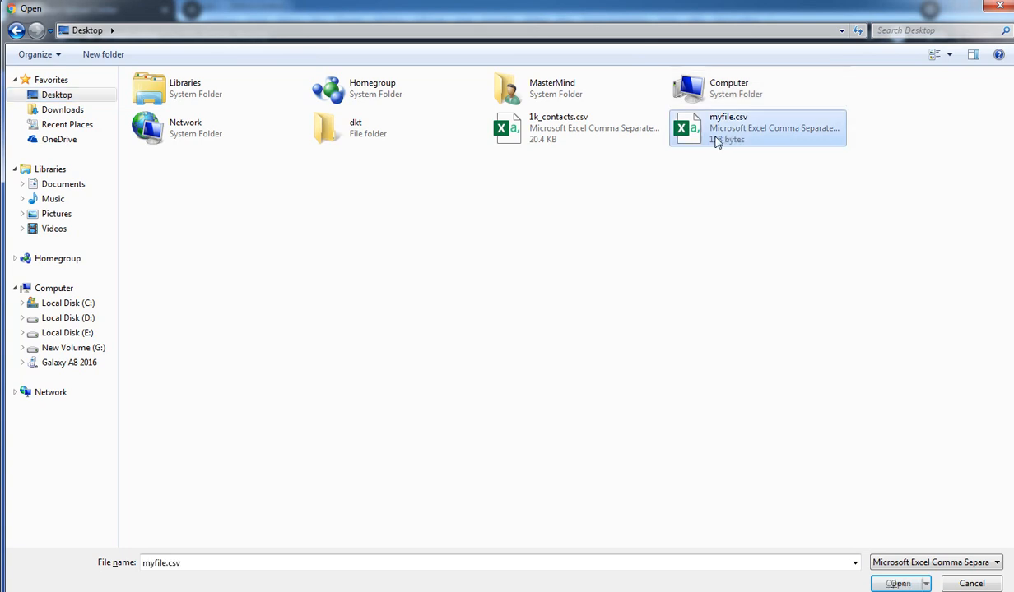
{"action": "left_click", "coordinate": [896, 583]}
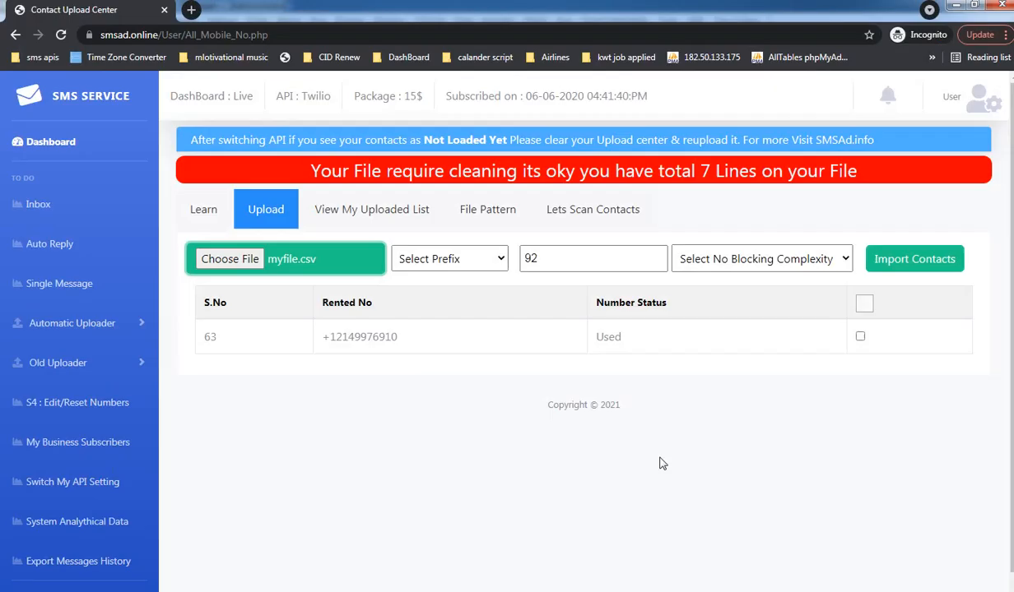
{"action": "triple_click", "coordinate": [510, 171]}
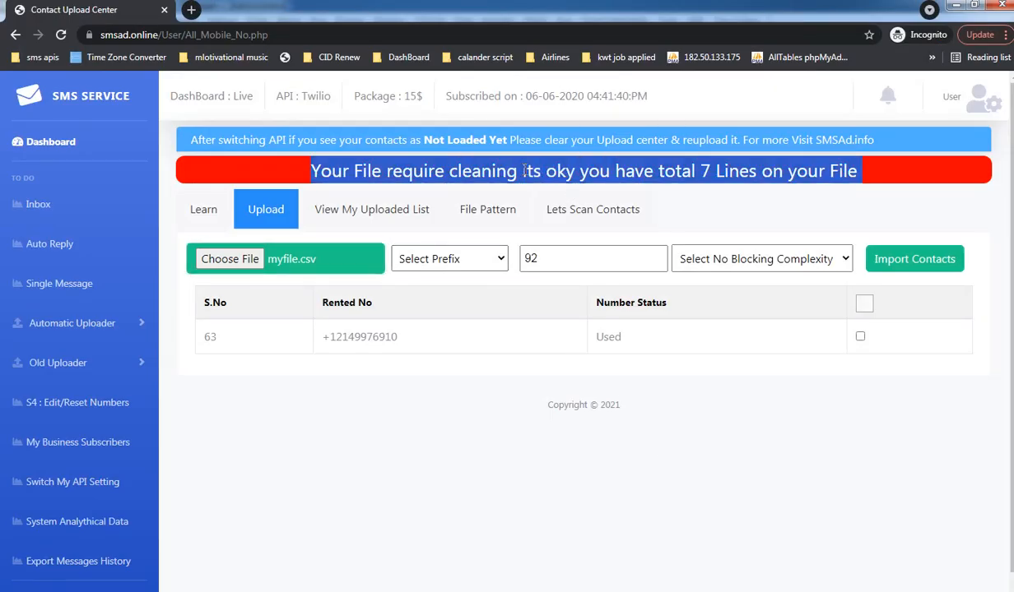
{"action": "left_click", "coordinate": [959, 190]}
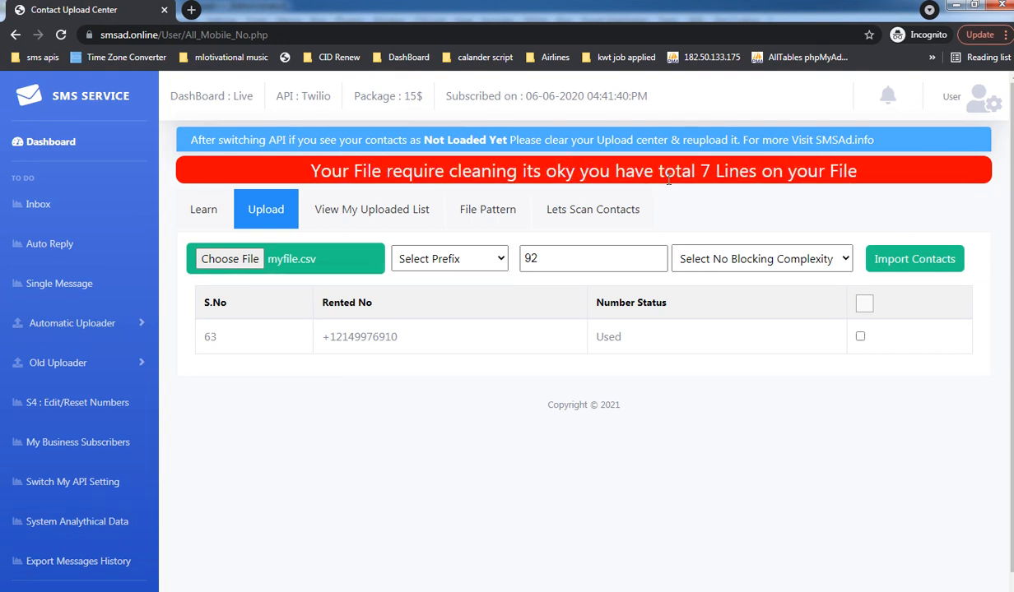
Save the edited myfile.csv in Notepad++ and choose it again from the Desktop on Chrome's refreshed upload page
{"action": "left_click", "coordinate": [448, 591]}
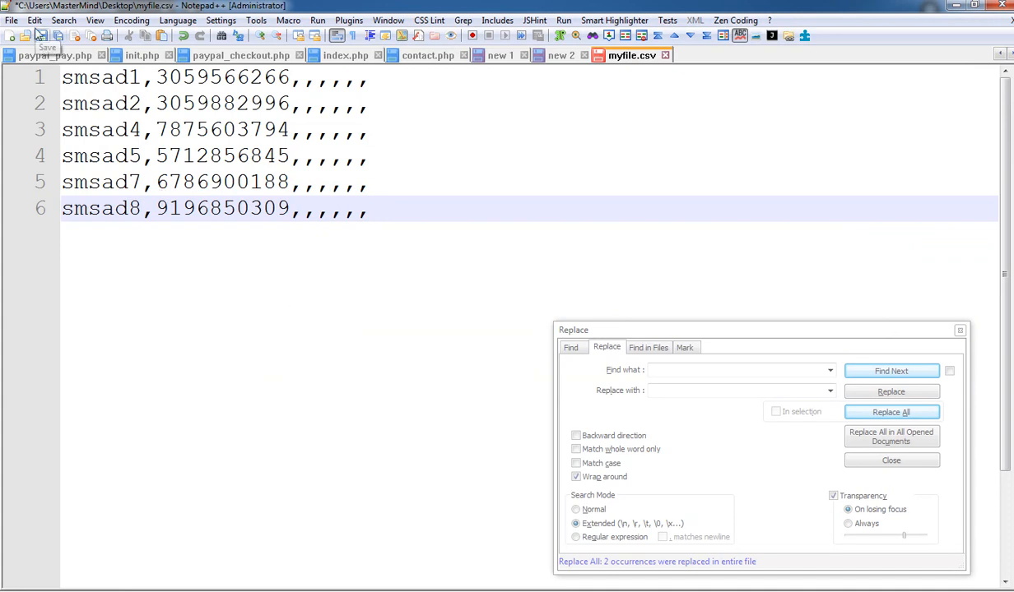
{"action": "left_click", "coordinate": [38, 36]}
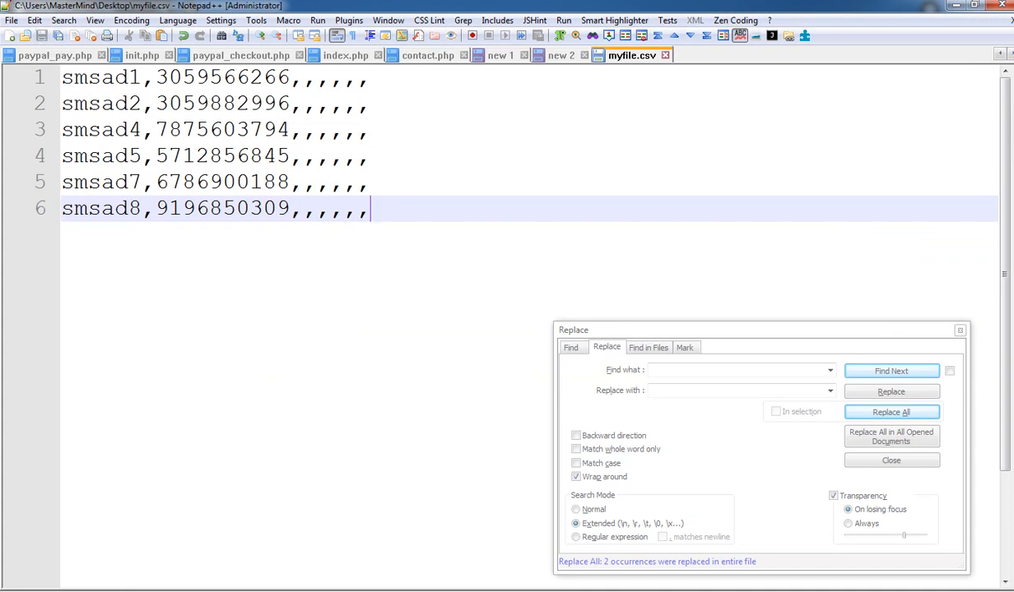
{"action": "left_click", "coordinate": [460, 591]}
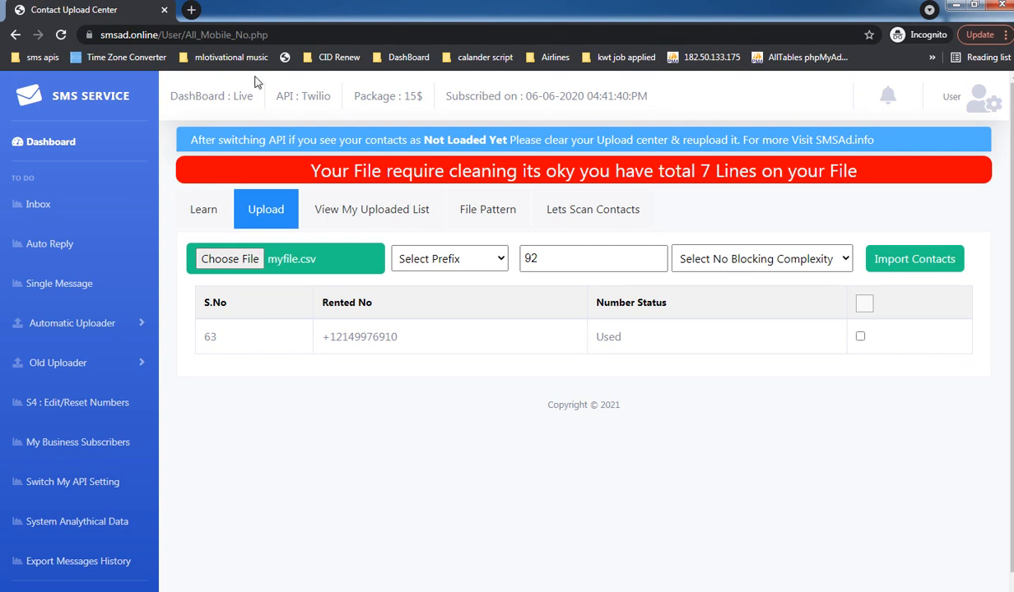
{"action": "left_click", "coordinate": [61, 34]}
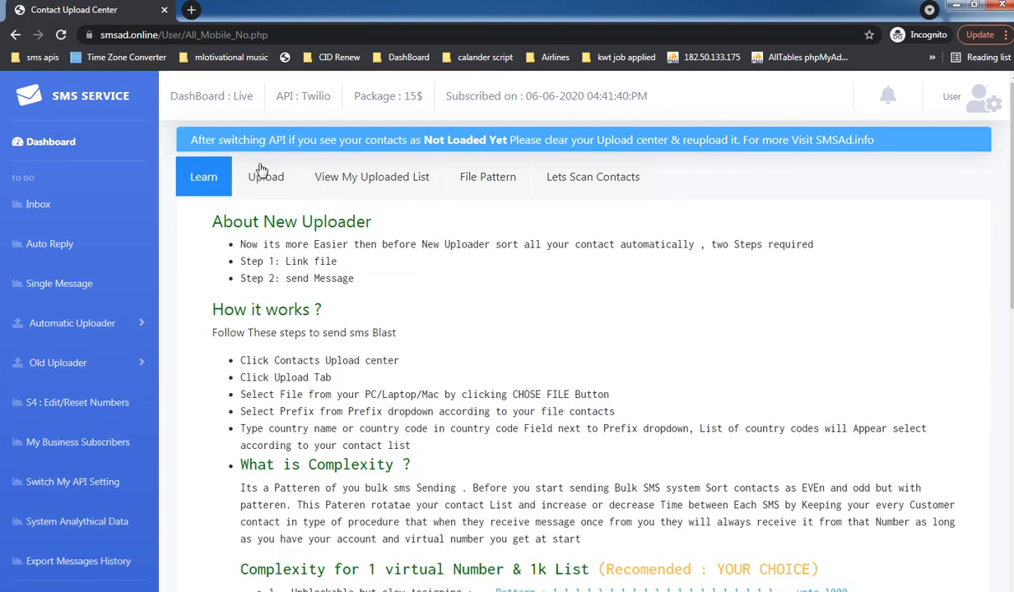
{"action": "left_click", "coordinate": [290, 239]}
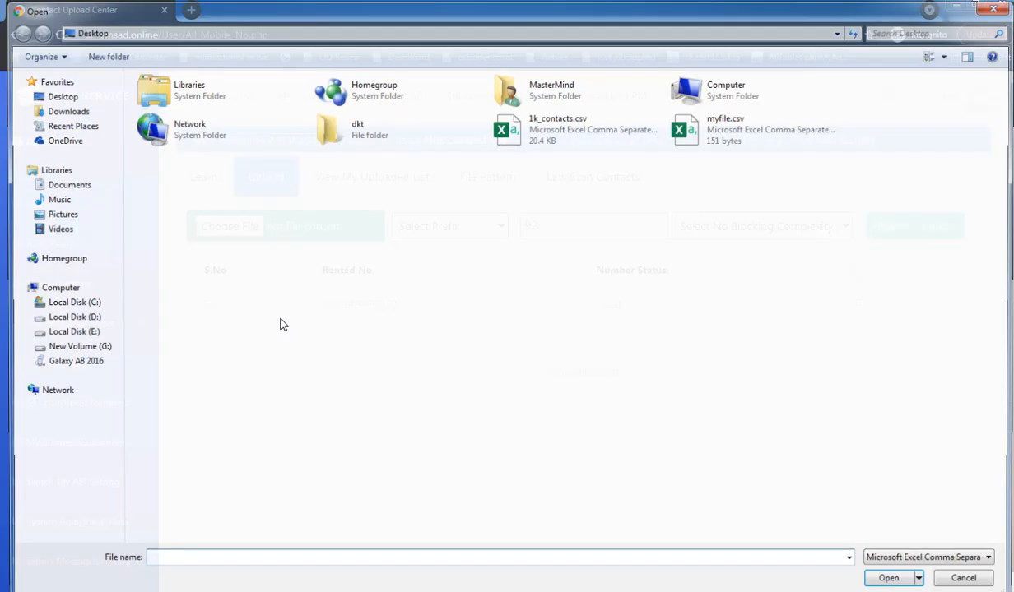
{"action": "double_click", "coordinate": [728, 129]}
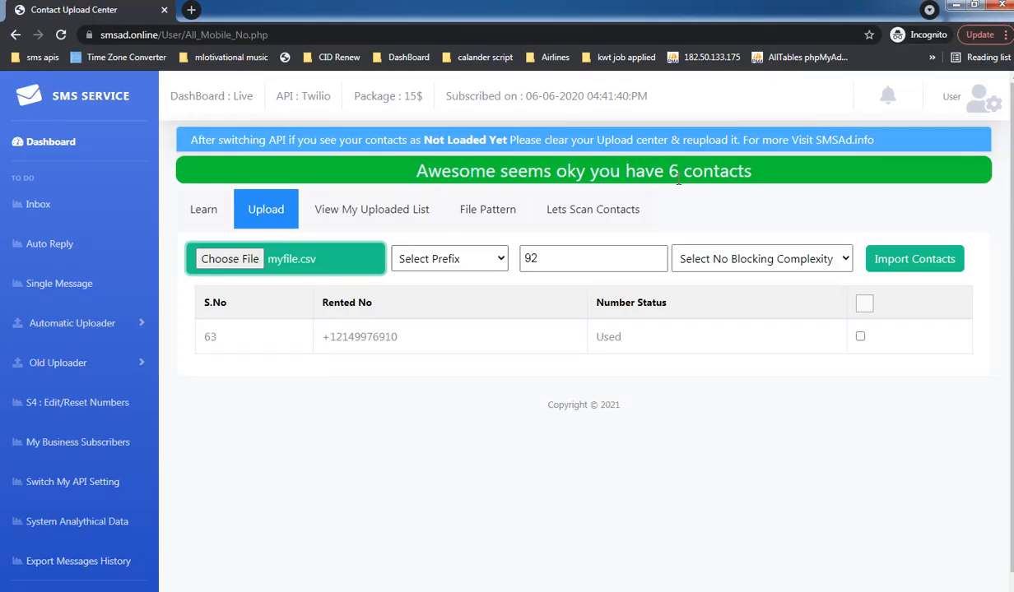
Set the contacts' prefix to Plus ( + ) and the country code to United States 1
{"action": "left_click", "coordinate": [498, 260]}
{"action": "left_click", "coordinate": [452, 292]}
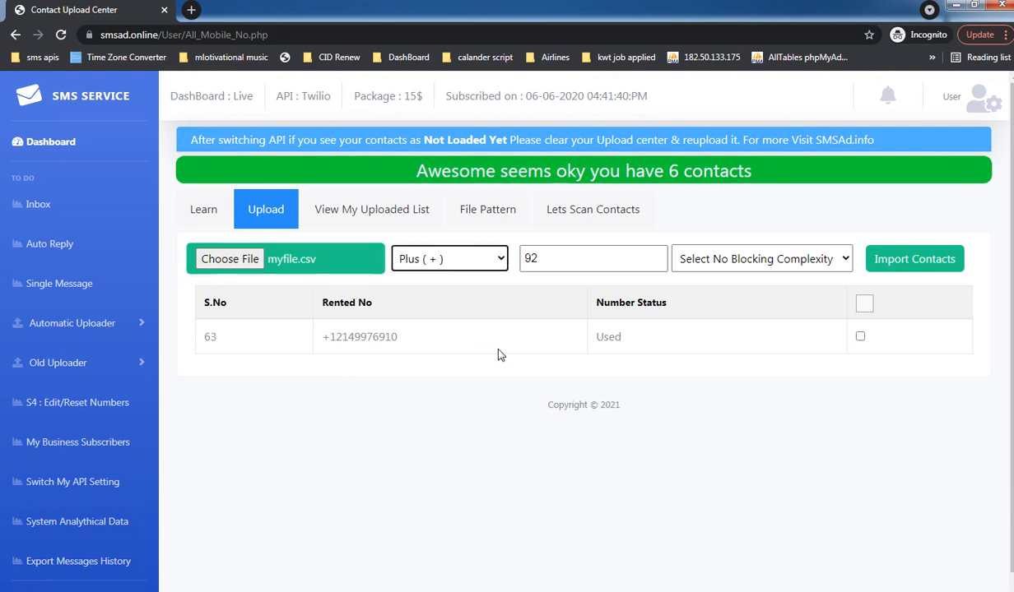
{"action": "double_click", "coordinate": [543, 260]}
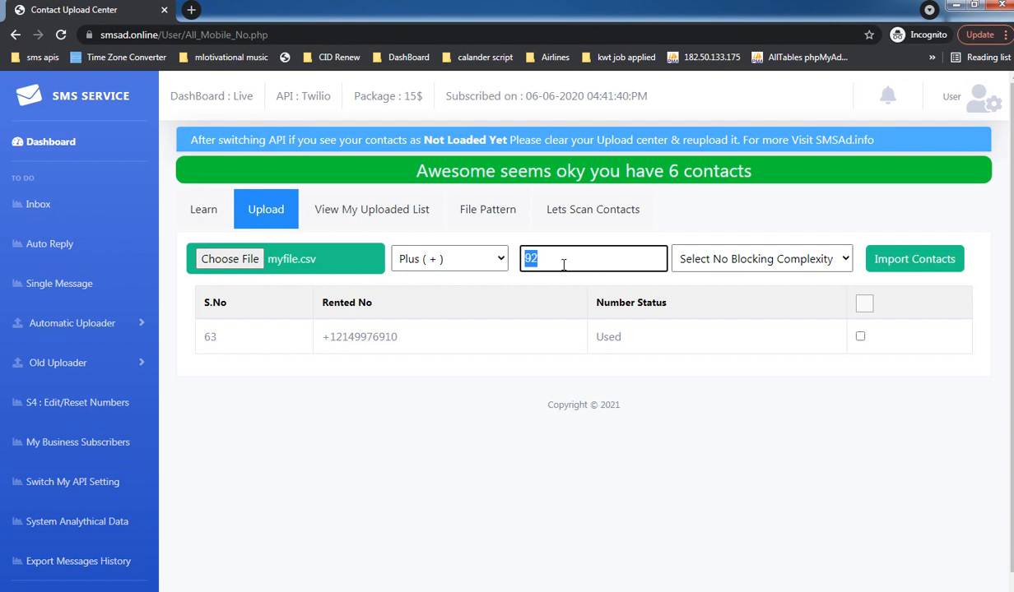
{"action": "type", "text": "uni"}
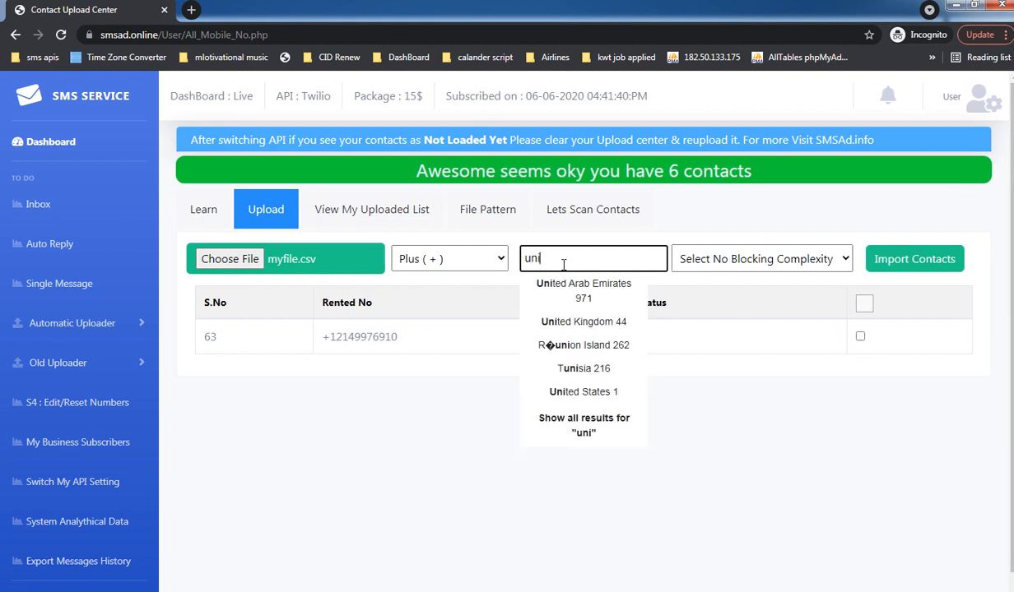
{"action": "left_click", "coordinate": [586, 392]}
{"action": "left_click", "coordinate": [595, 260]}
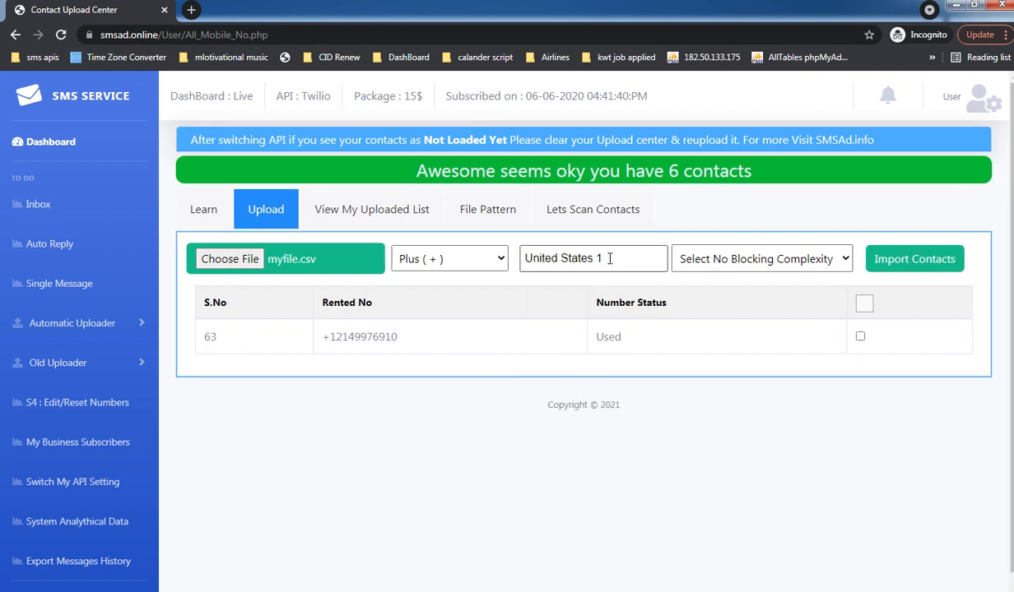
Clear the country code and check in Notepad++ whether the phone numbers in myfile.csv already include one
{"action": "left_click_drag", "start_coordinate": [595, 259], "coordinate": [489, 268]}
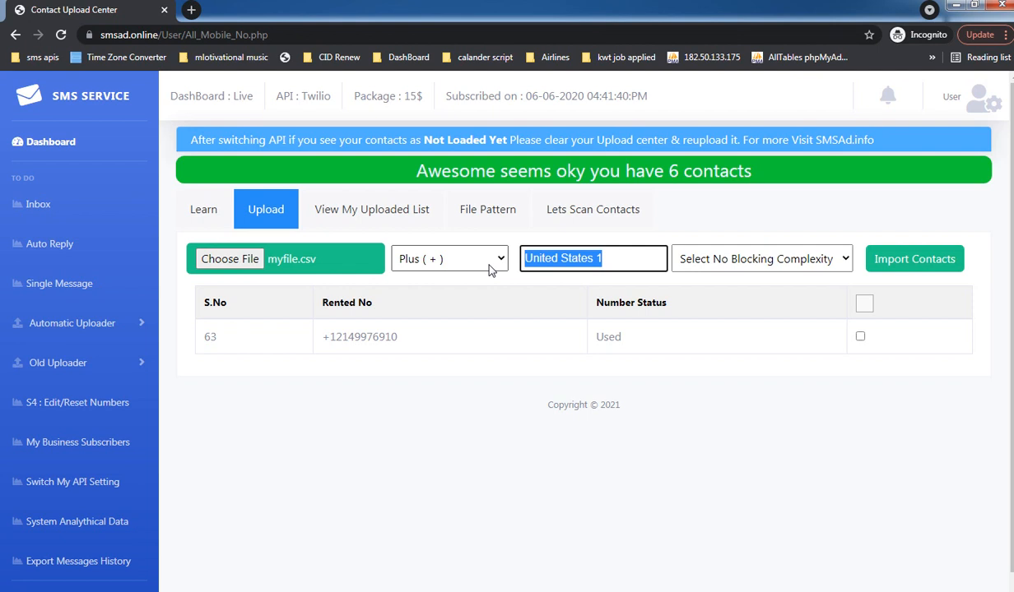
{"action": "key", "text": "BackSpace"}
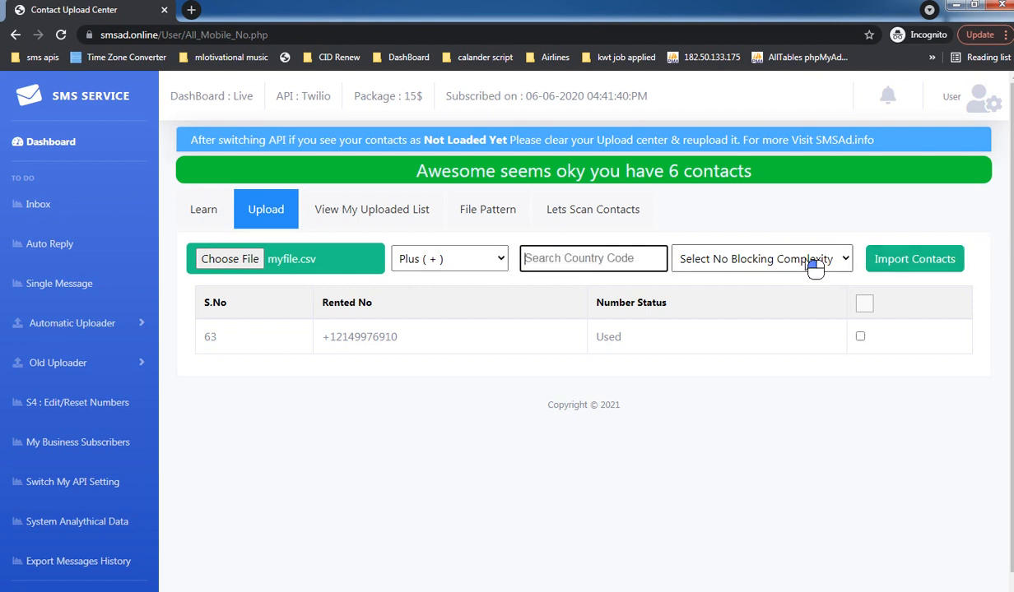
{"action": "left_click", "coordinate": [786, 259]}
{"action": "left_click", "coordinate": [626, 269]}
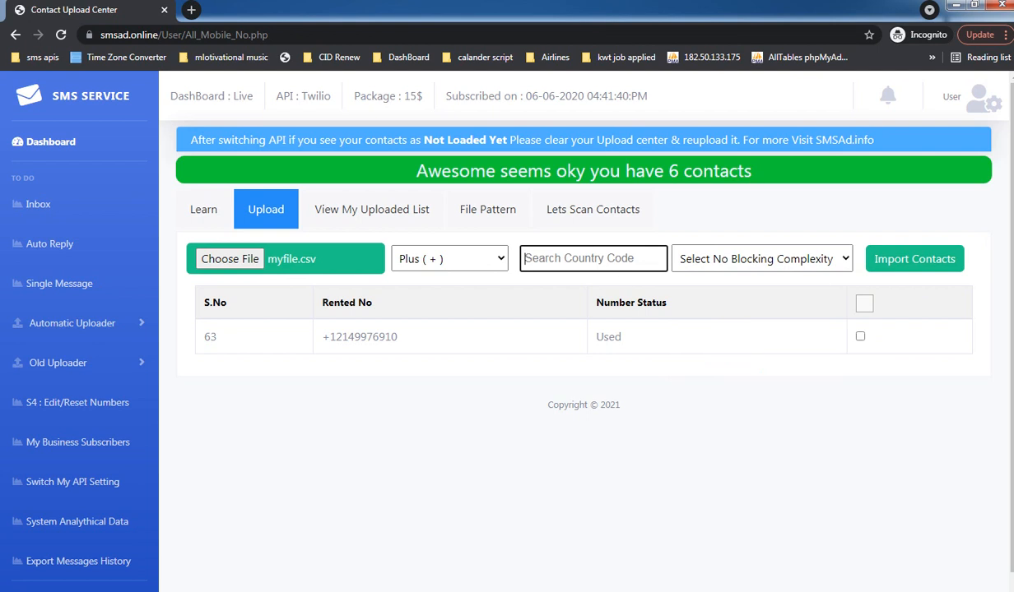
{"action": "left_click", "coordinate": [485, 591]}
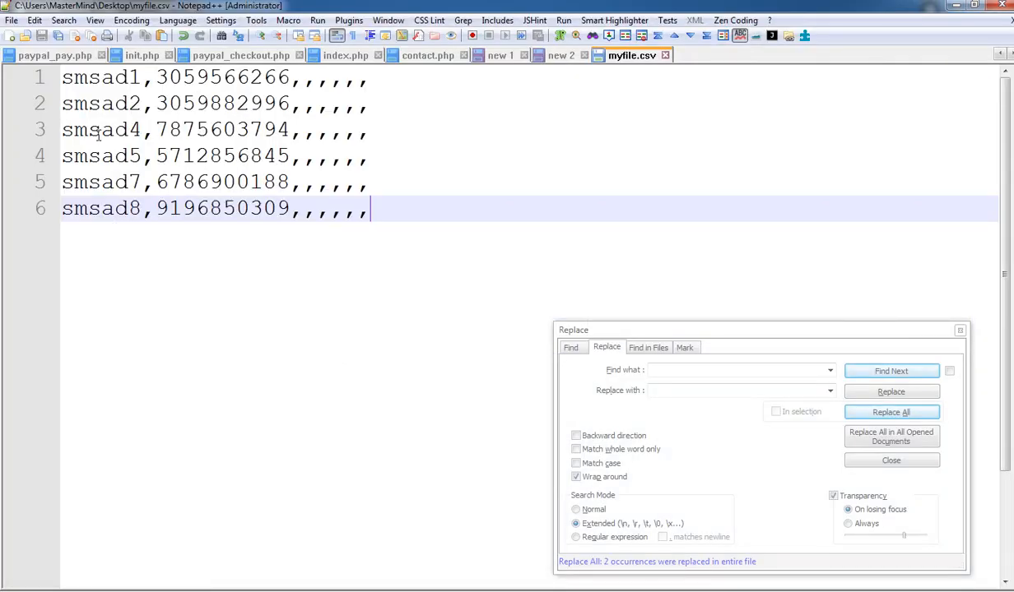
{"action": "double_click", "coordinate": [174, 131]}
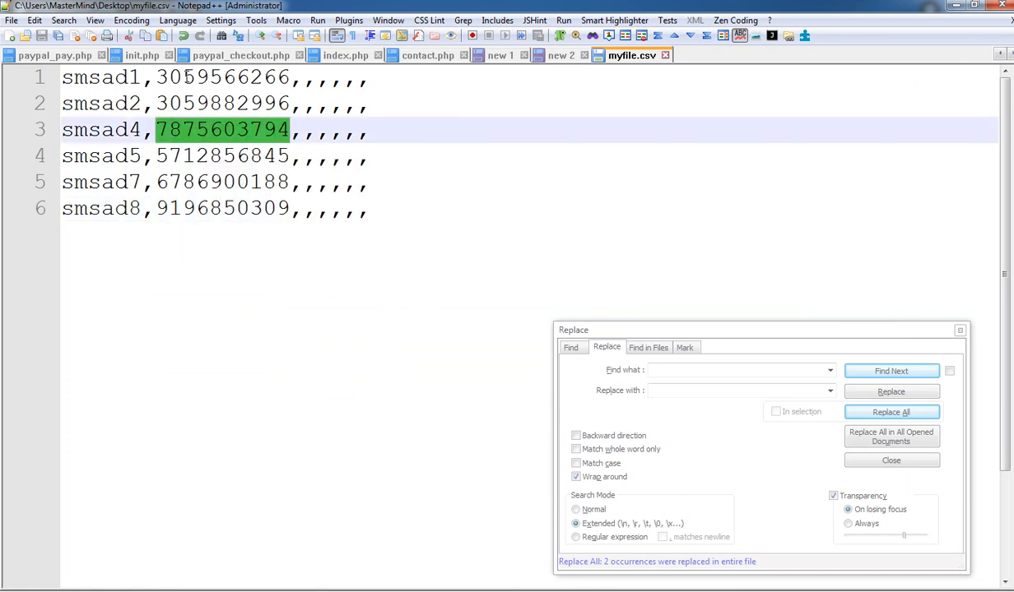
{"action": "mouse_move", "coordinate": [203, 76]}
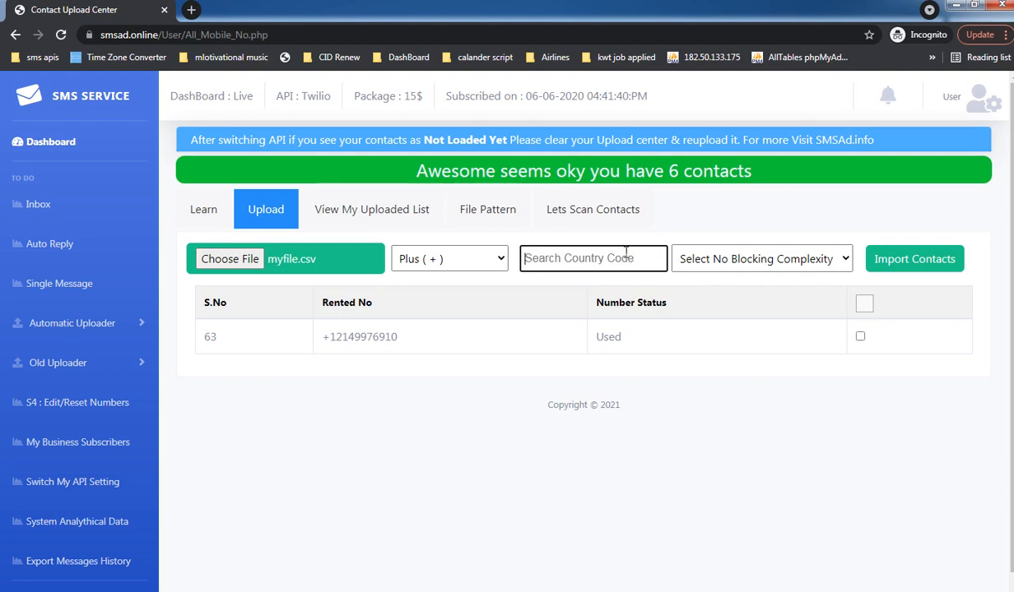
Select United States 1 as the country code and 10 - Normal complex Assigning as the no-blocking complexity
{"action": "type", "text": "un"}
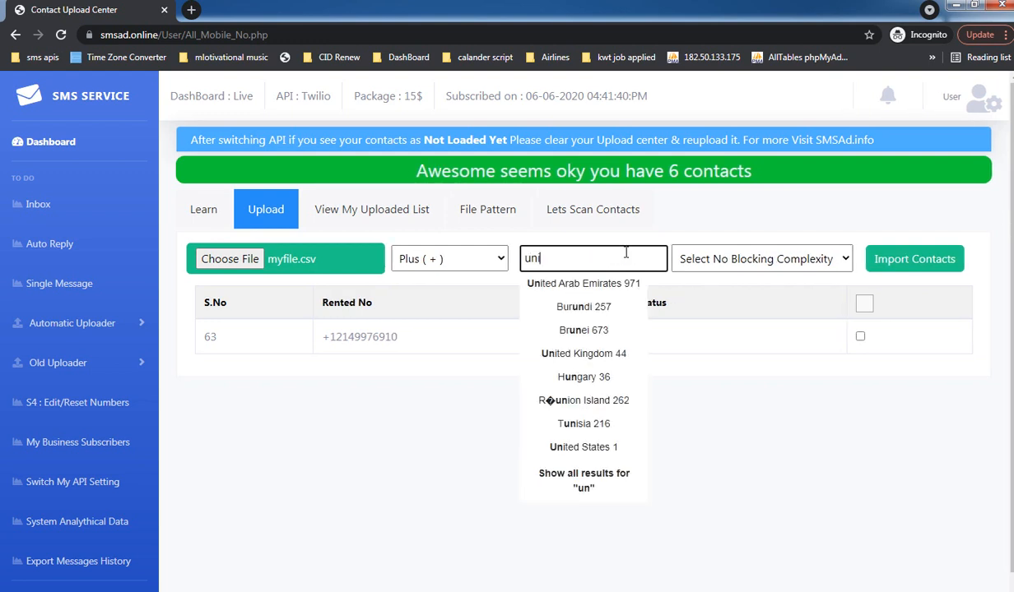
{"action": "type", "text": "i"}
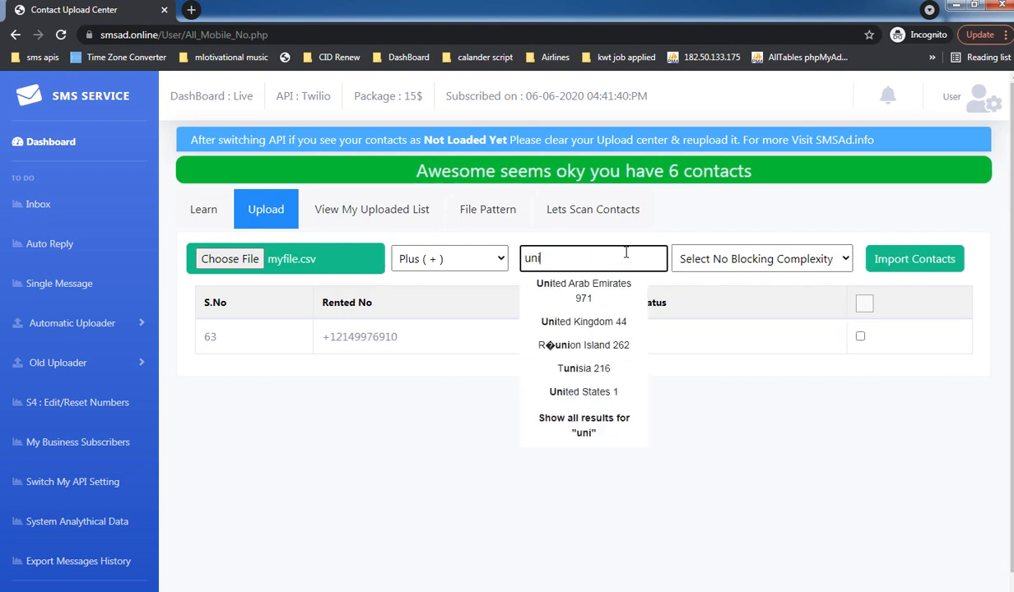
{"action": "left_click", "coordinate": [594, 391]}
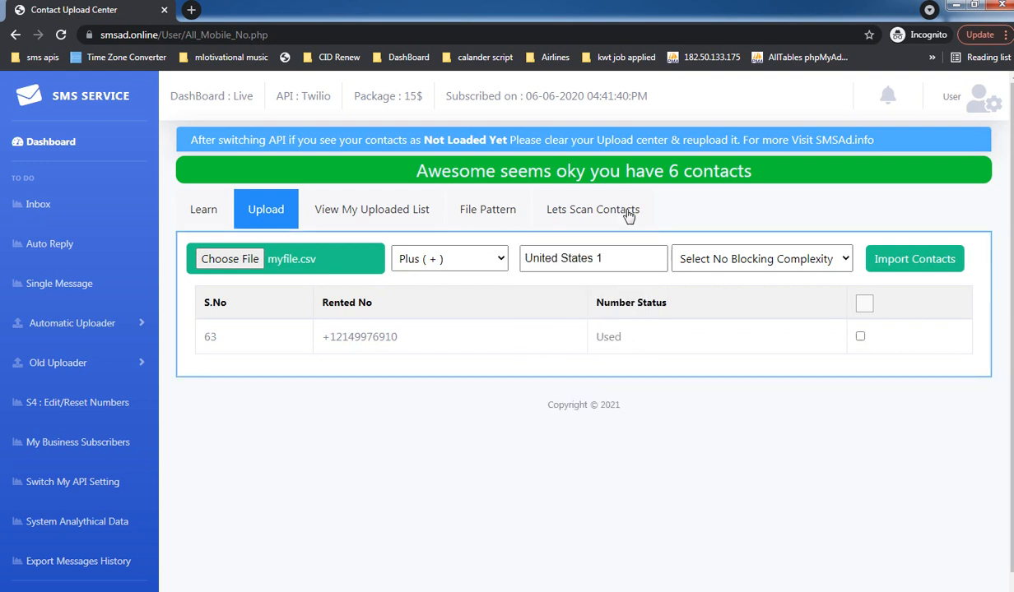
{"action": "left_click", "coordinate": [708, 268]}
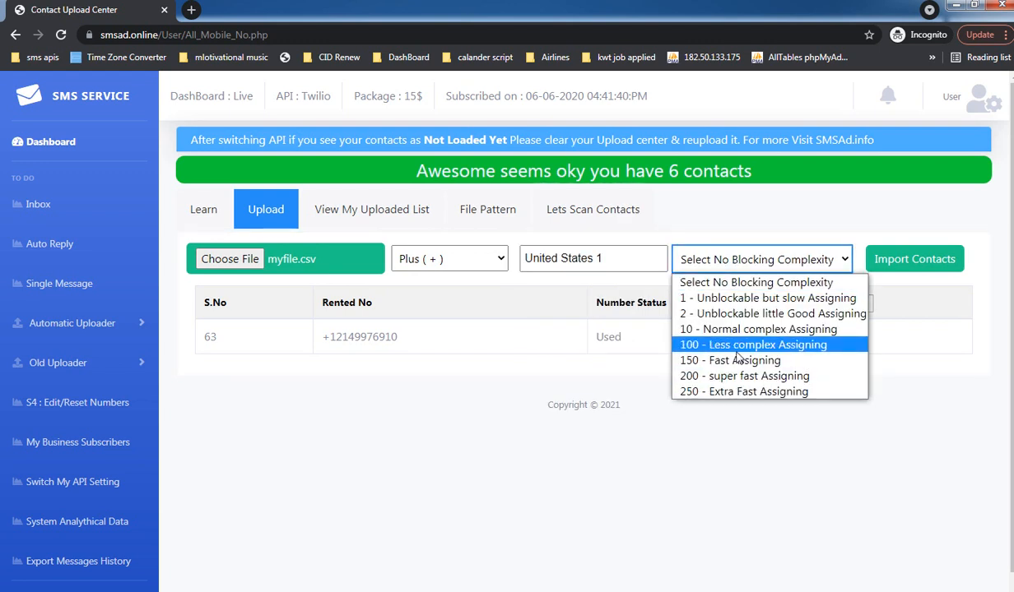
{"action": "left_click", "coordinate": [709, 329]}
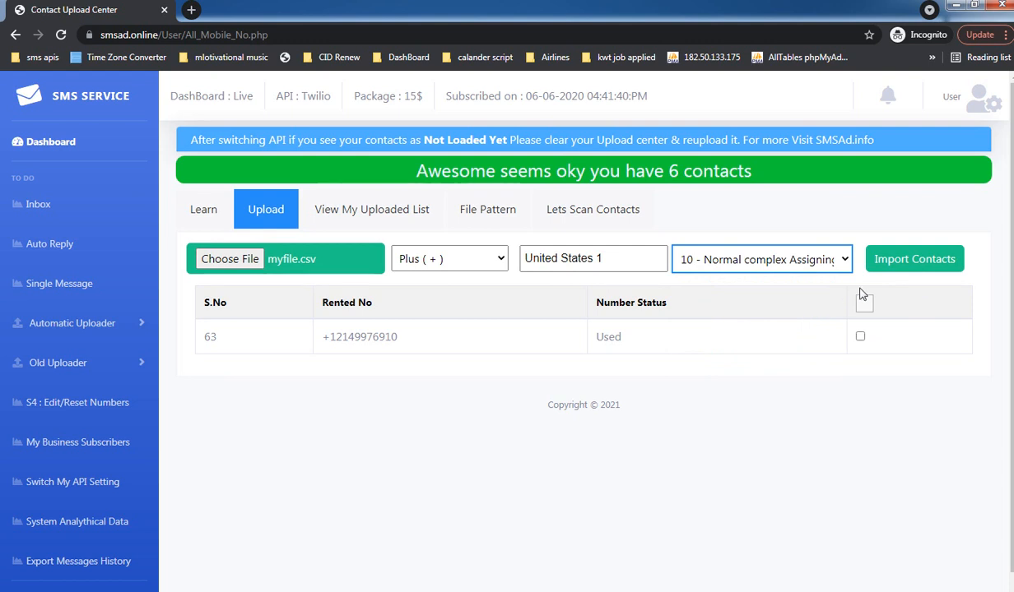
Select all rented numbers in the table and import the contacts
{"action": "triple_click", "coordinate": [377, 352]}
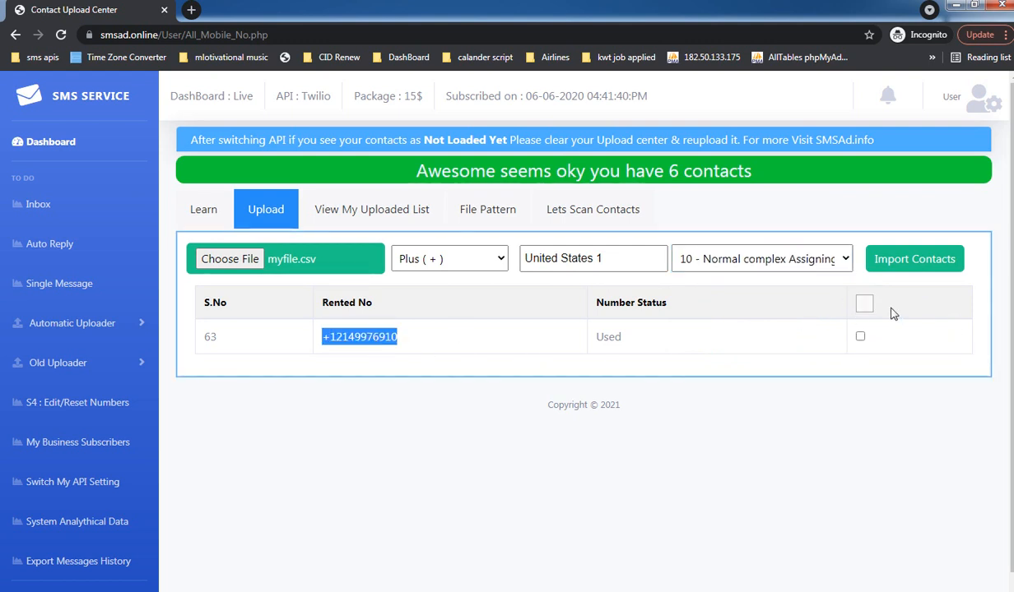
{"action": "left_click", "coordinate": [864, 304]}
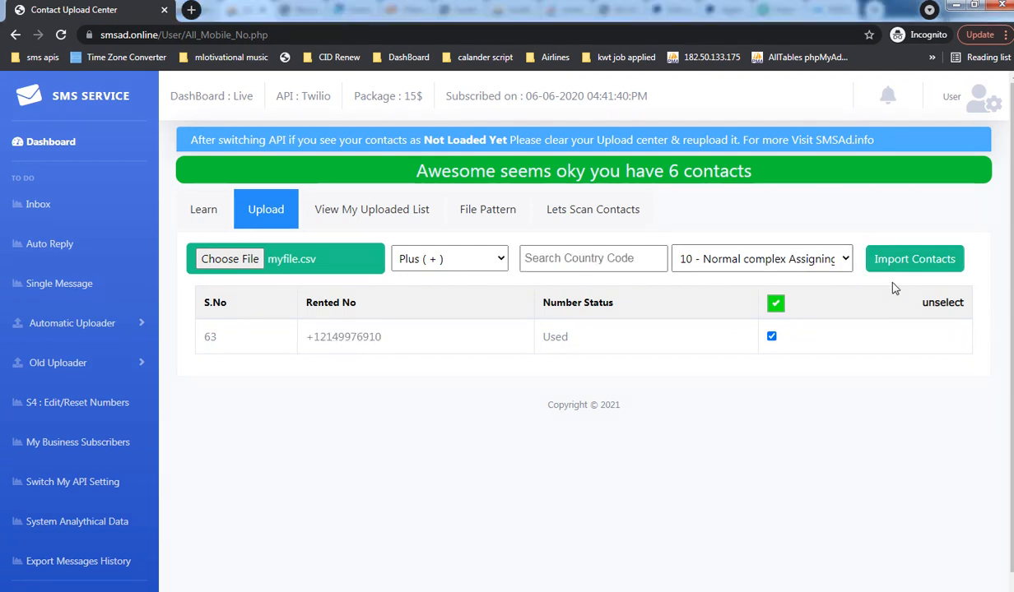
{"action": "left_click", "coordinate": [903, 260]}
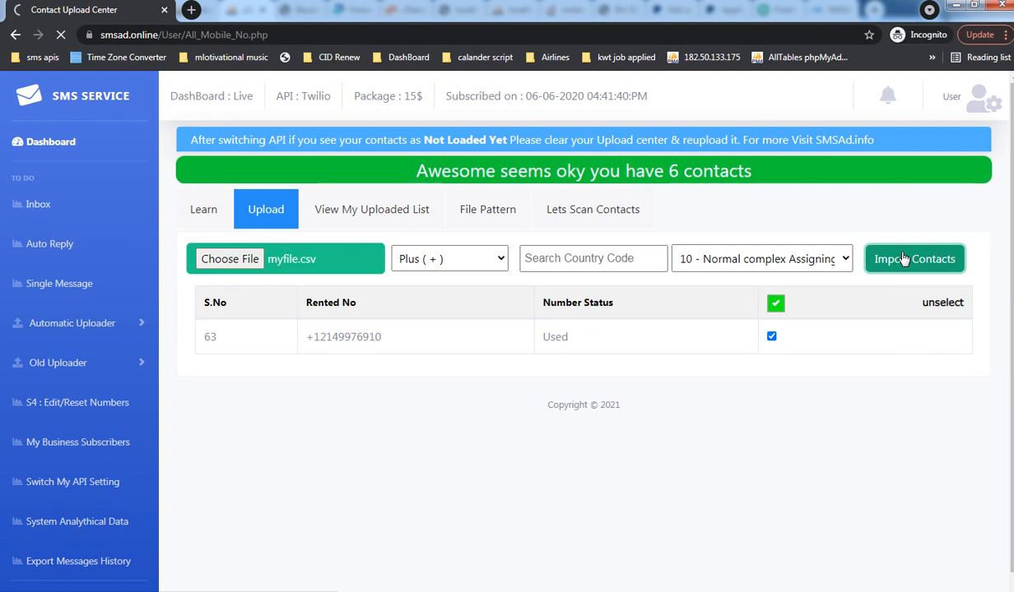